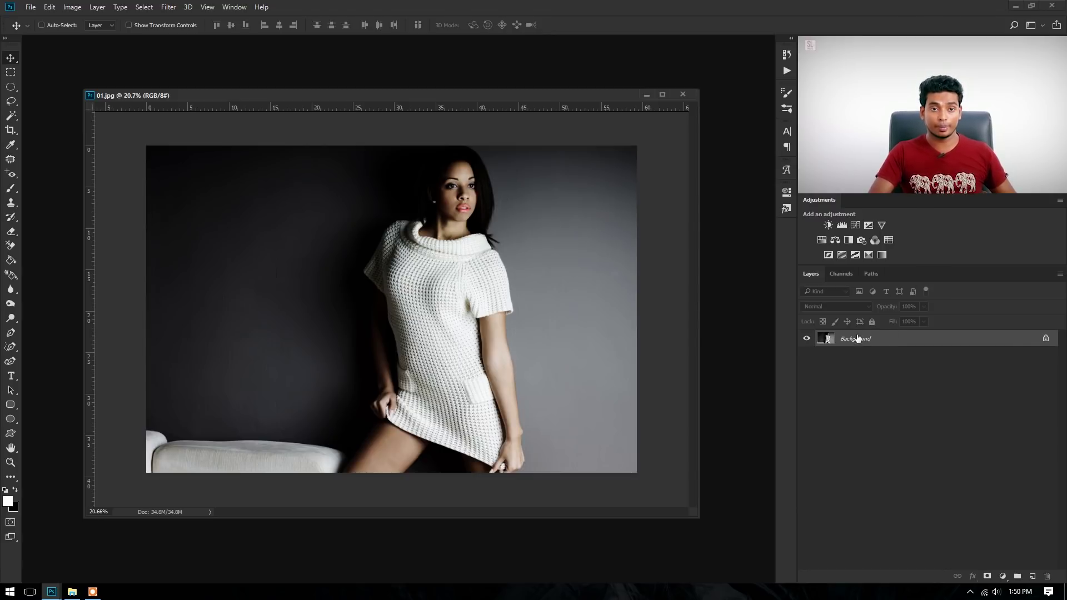
# Turn on Auto-Select for the Move tool with 01.jpg open.
pyautogui.press('ctrl')
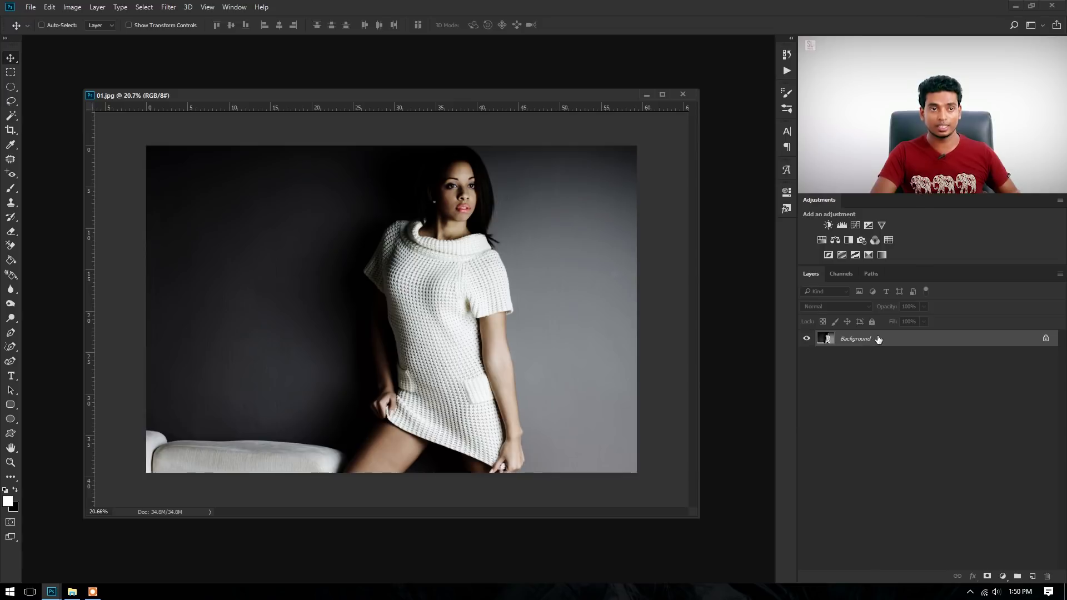
# Duplicate the Background layer of 01.jpg as Background copy.
pyautogui.rightClick(878, 335)
pyautogui.click(913, 359)
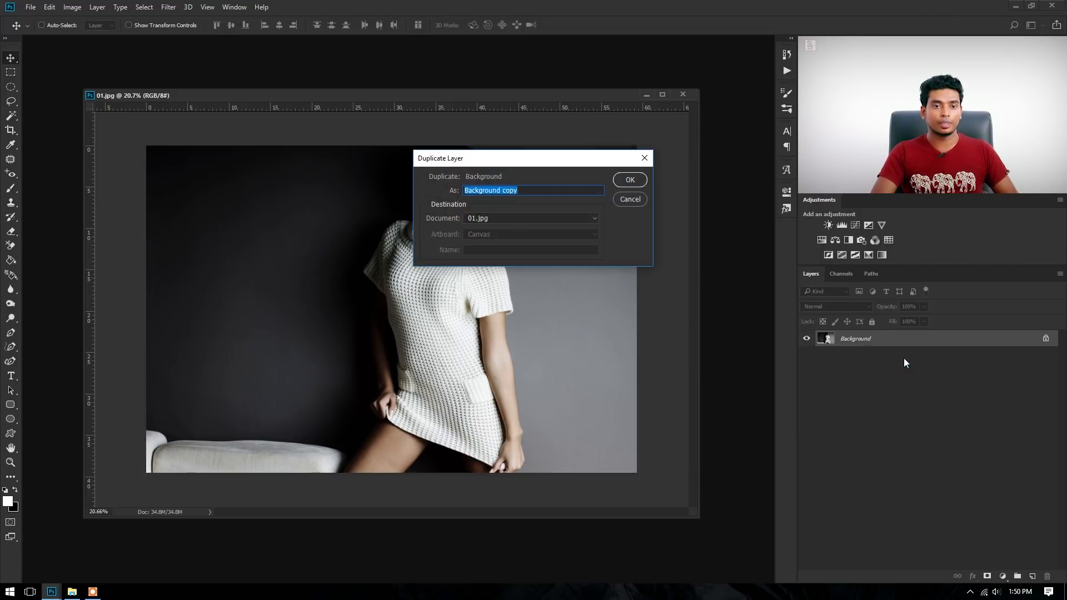
pyautogui.press('Return')
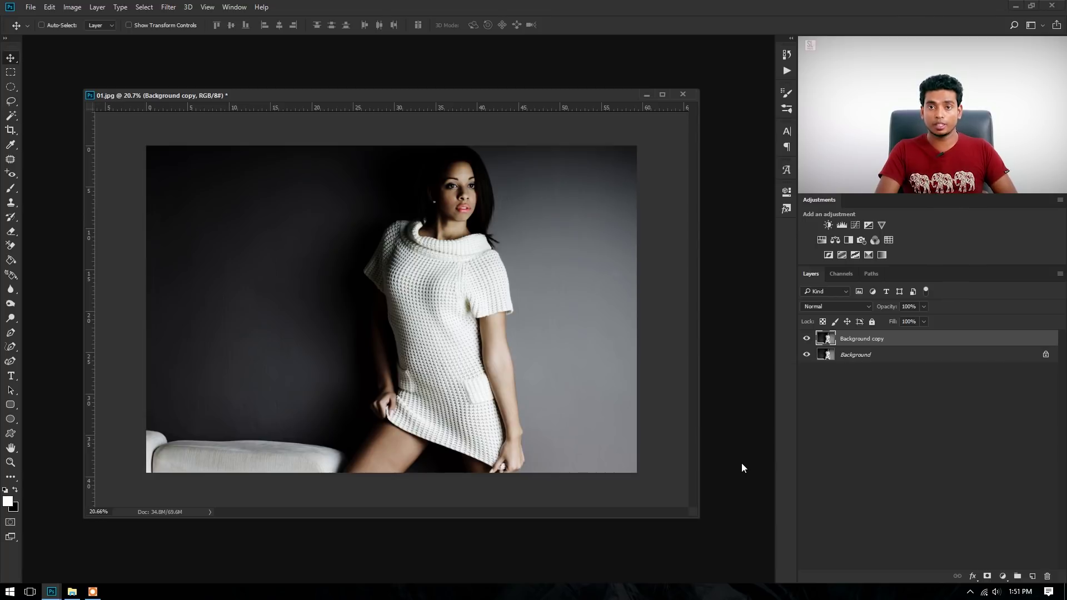
# Open the brick wall photo pexels-photo-761142.jpeg from New folder (2).
pyautogui.hotkey('ctrl', 'o')
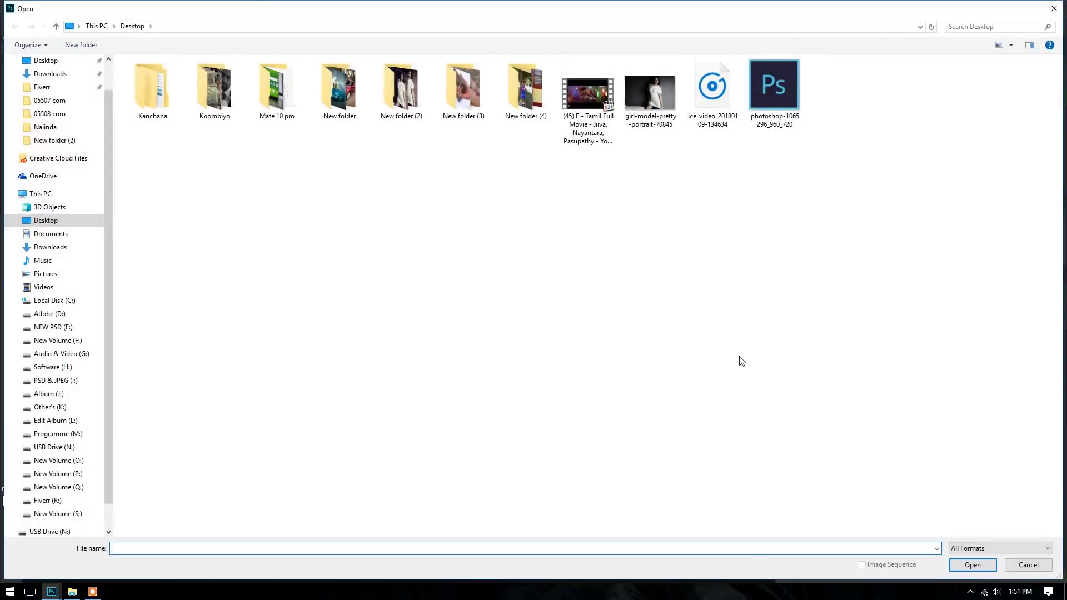
pyautogui.doubleClick(418, 92)
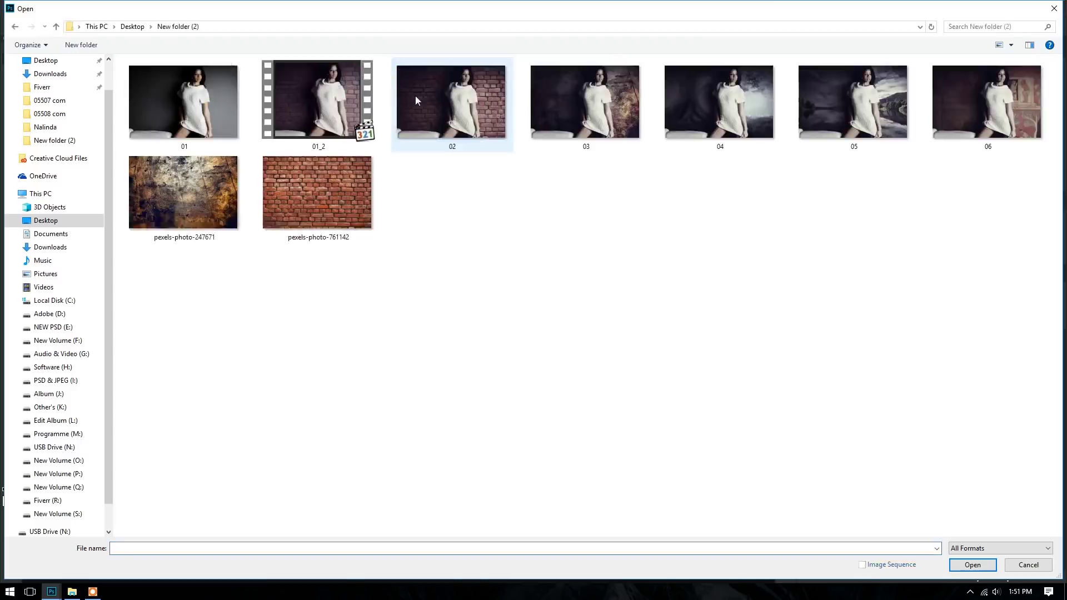
pyautogui.doubleClick(296, 184)
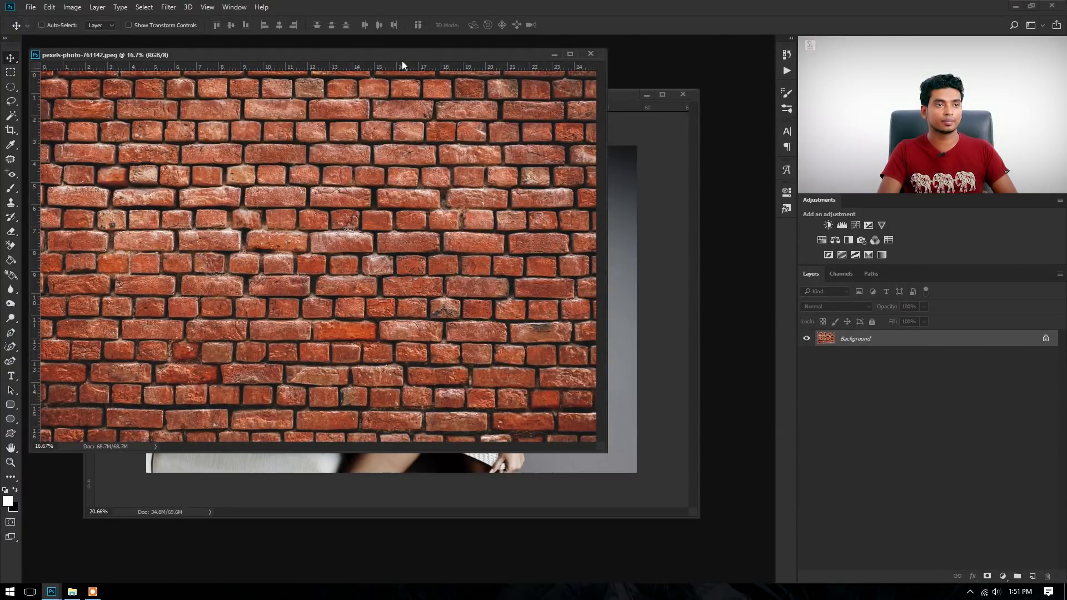
# Copy the brick wall image into 01.jpg as Layer 1 above Background copy.
pyautogui.moveTo(408, 58); pyautogui.dragTo(293, 163)
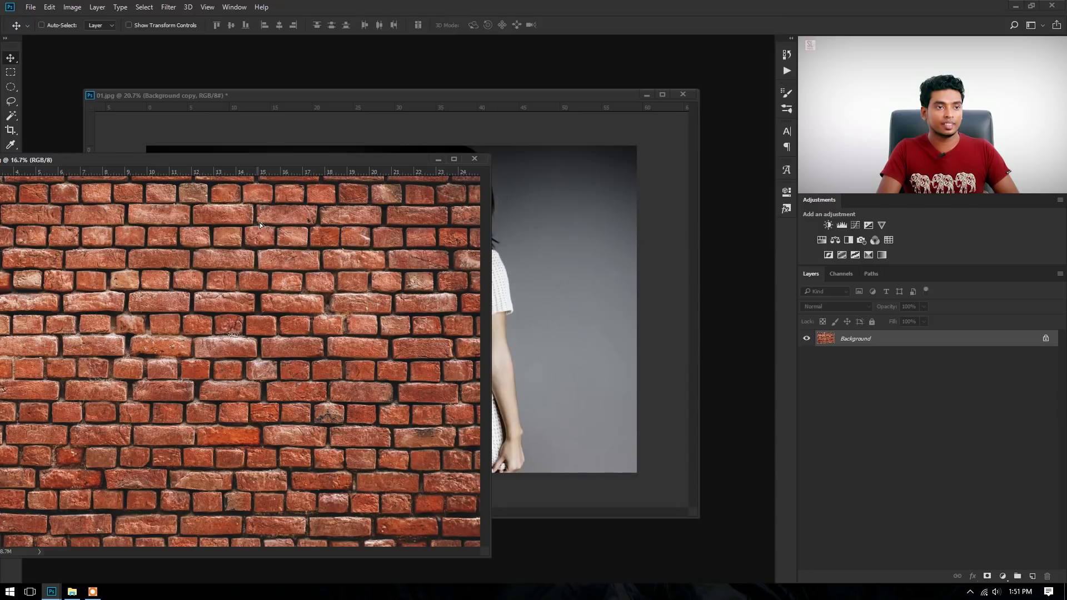
pyautogui.moveTo(260, 224)
pyautogui.mouseDown()
pyautogui.moveTo(512, 239)
pyautogui.moveTo(516, 275)
pyautogui.mouseUp()
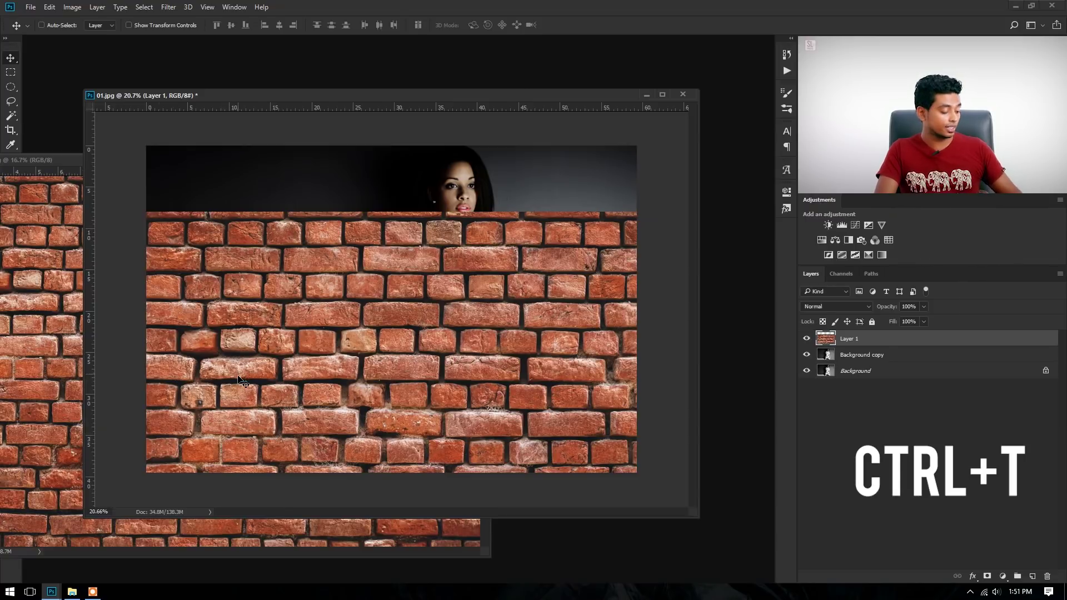
# Align brick Layer 1 to the canvas top-left and scale it to fill 01.jpg exactly.
pyautogui.hotkey('ctrl', 't')
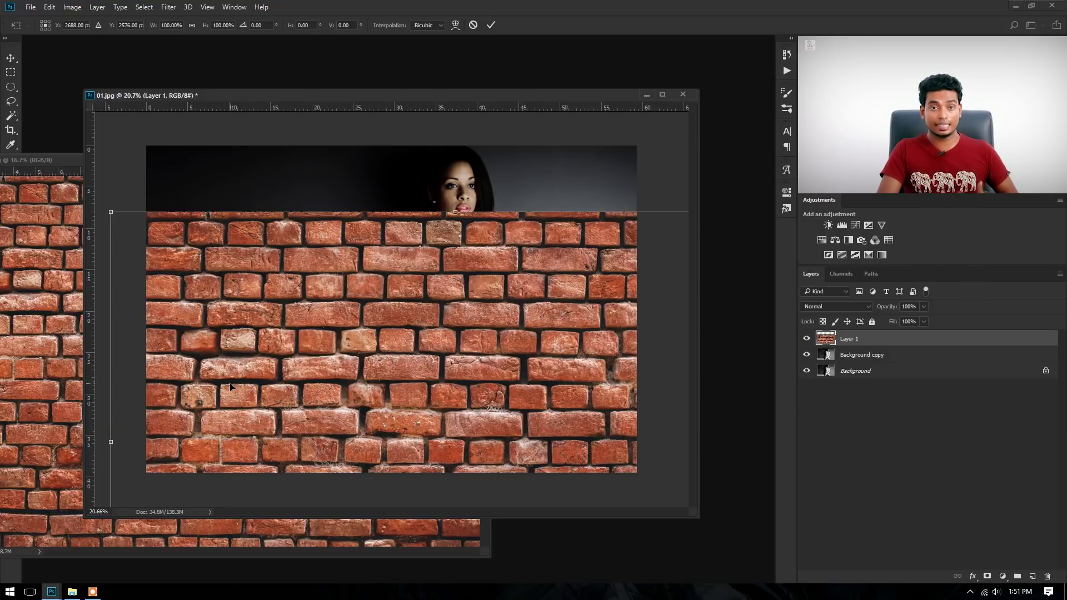
pyautogui.moveTo(211, 386); pyautogui.dragTo(237, 325)
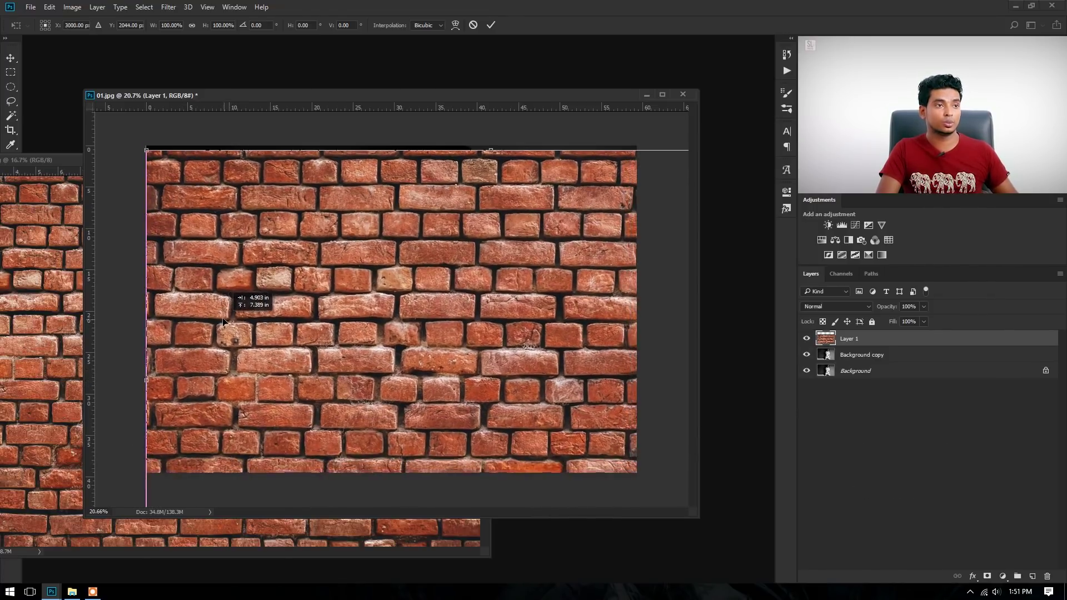
pyautogui.scroll(-1, 391, 309)
pyautogui.scroll(-1, 392, 310)
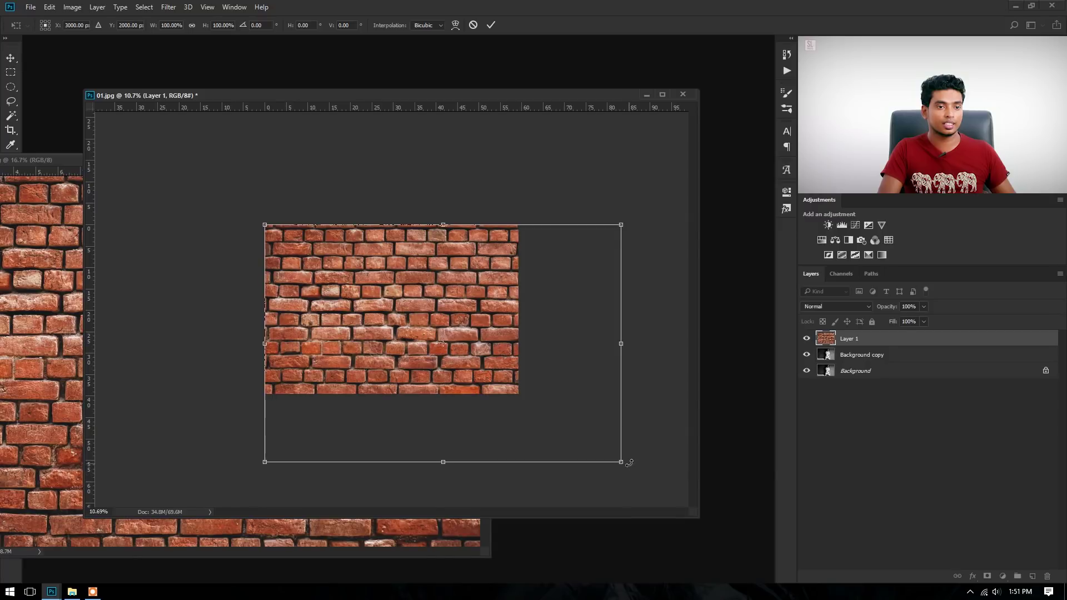
pyautogui.moveTo(629, 463); pyautogui.dragTo(530, 401)
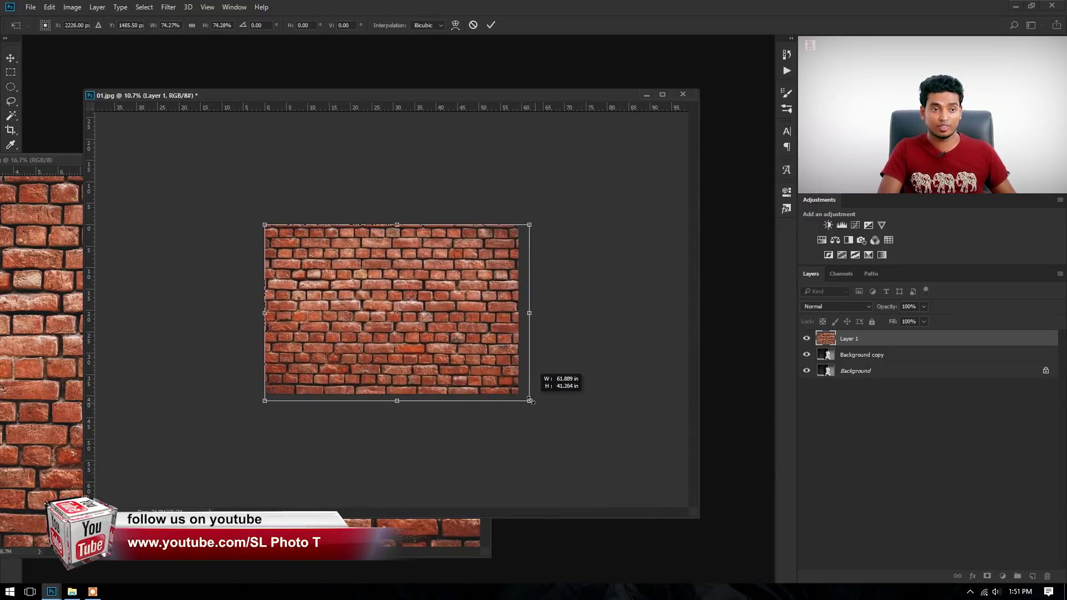
pyautogui.moveTo(530, 400); pyautogui.dragTo(524, 395)
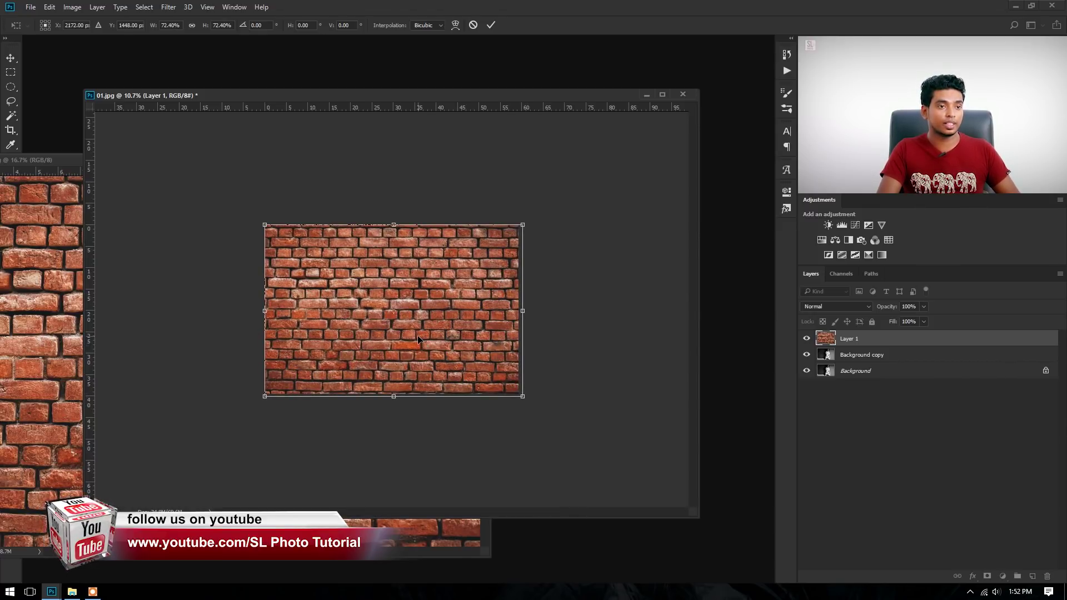
pyautogui.press('Return')
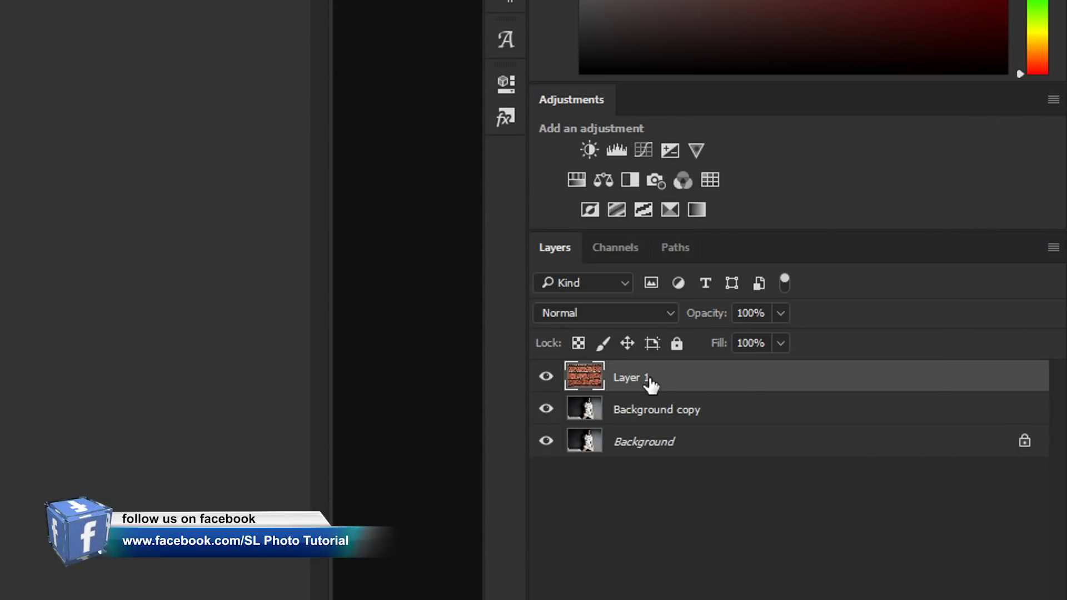
# Move brick Layer 1 below Background copy and set Background copy to Hard Light.
pyautogui.moveTo(650, 382); pyautogui.dragTo(644, 424)
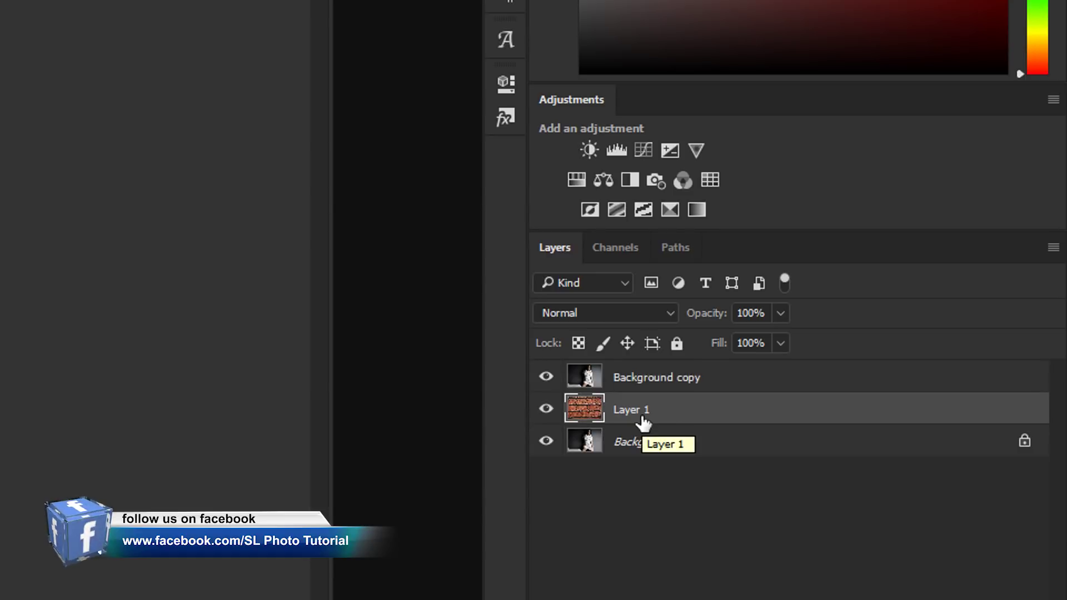
pyautogui.click(651, 383)
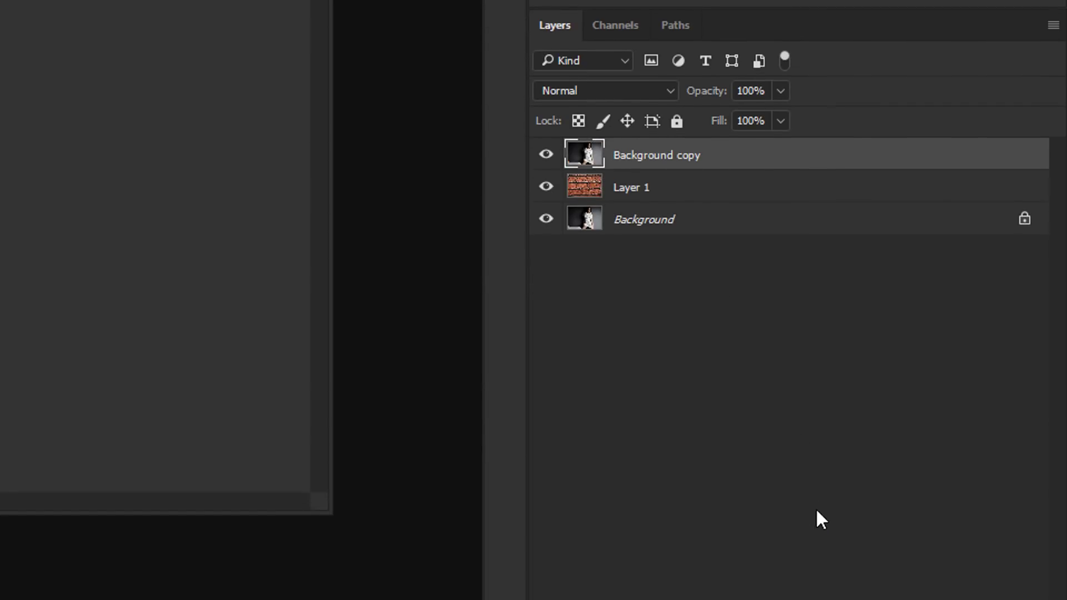
pyautogui.click(622, 91)
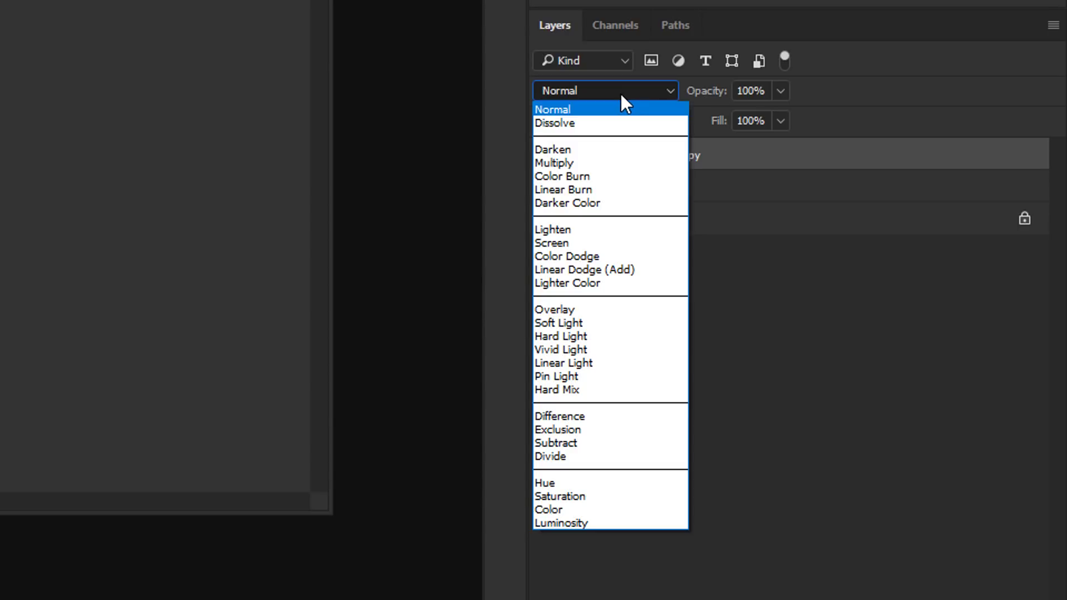
pyautogui.click(582, 336)
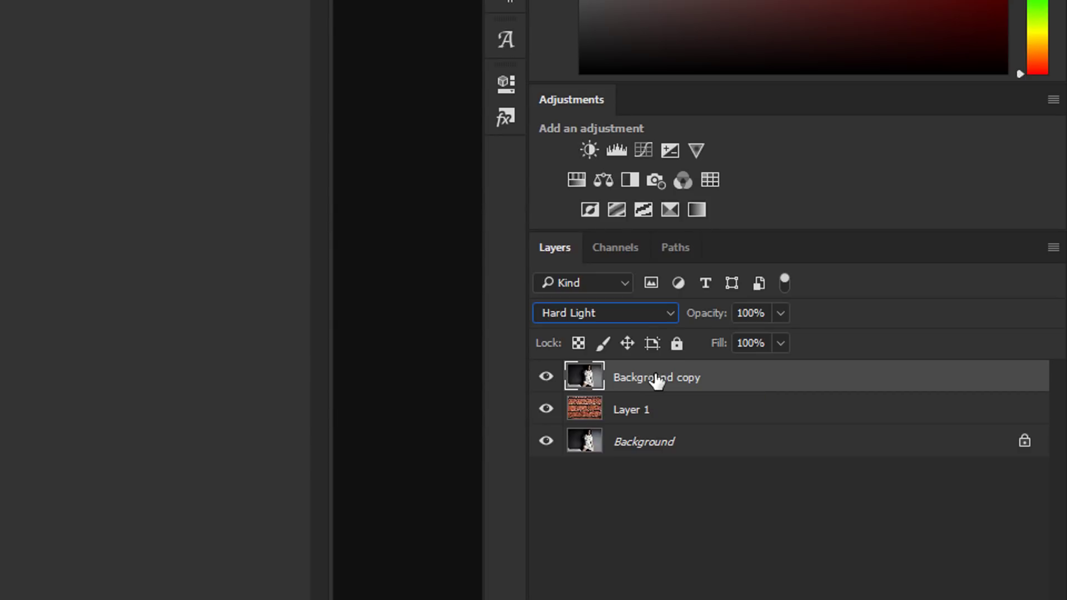
pyautogui.click(637, 448)
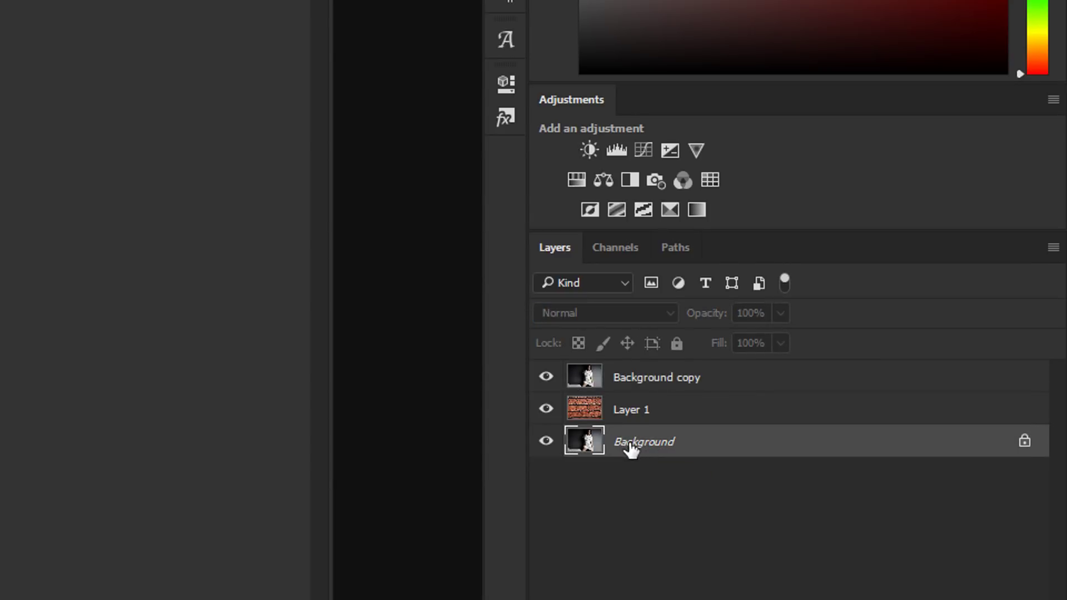
# Duplicate Background as Background copy 2 and move it to the top of the stack.
pyautogui.hotkey('ctrl', 'j')
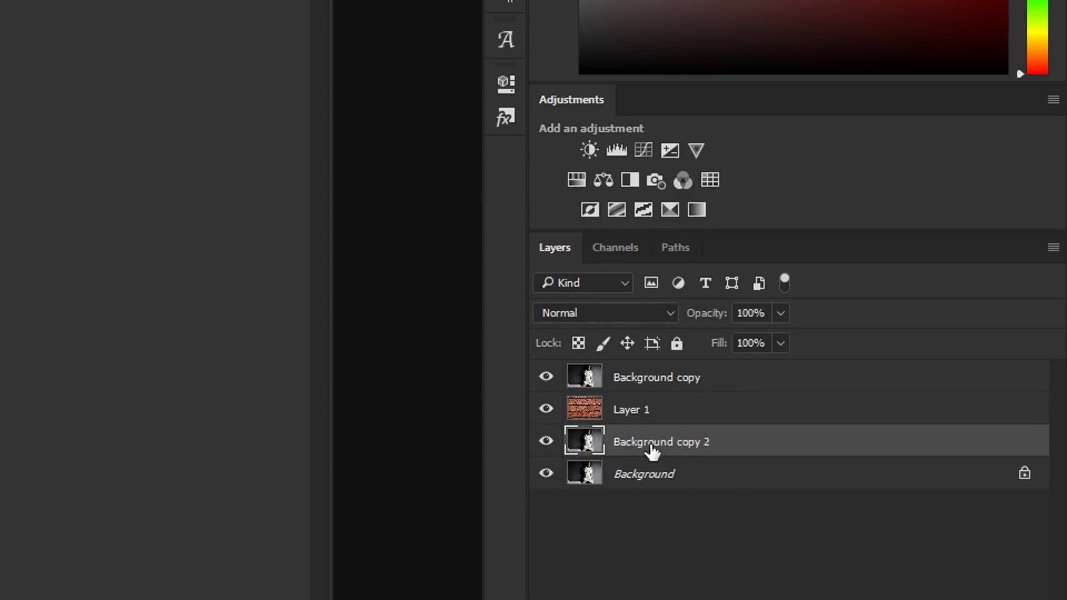
pyautogui.moveTo(662, 449); pyautogui.dragTo(659, 380)
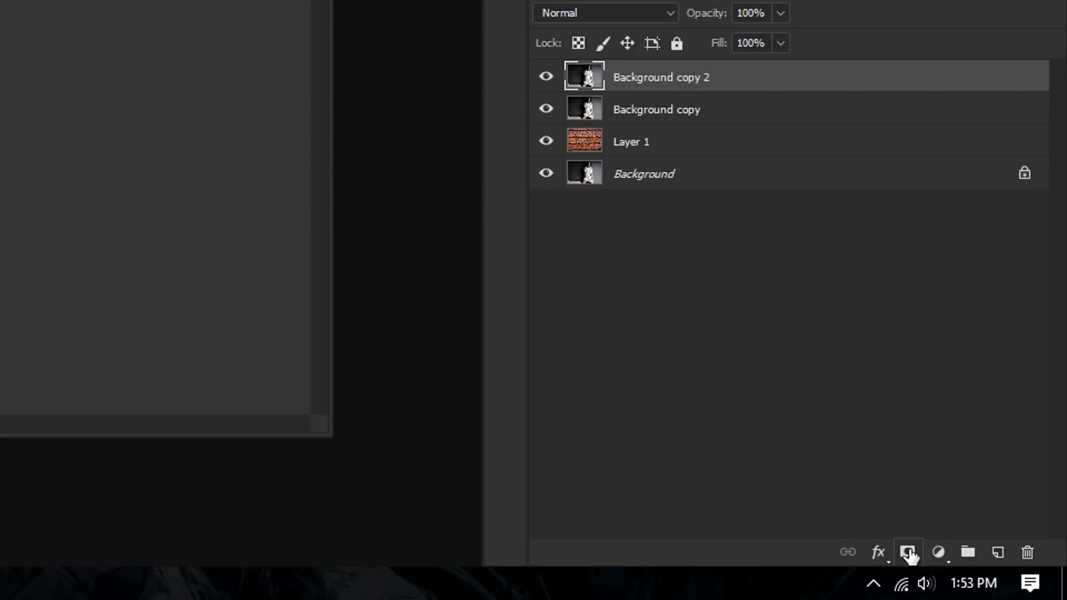
# Add a black hide-all mask to Background copy 2 and zoom in on the woman.
pyautogui.keyDown('alt'); pyautogui.click(909, 554); pyautogui.keyUp('alt')
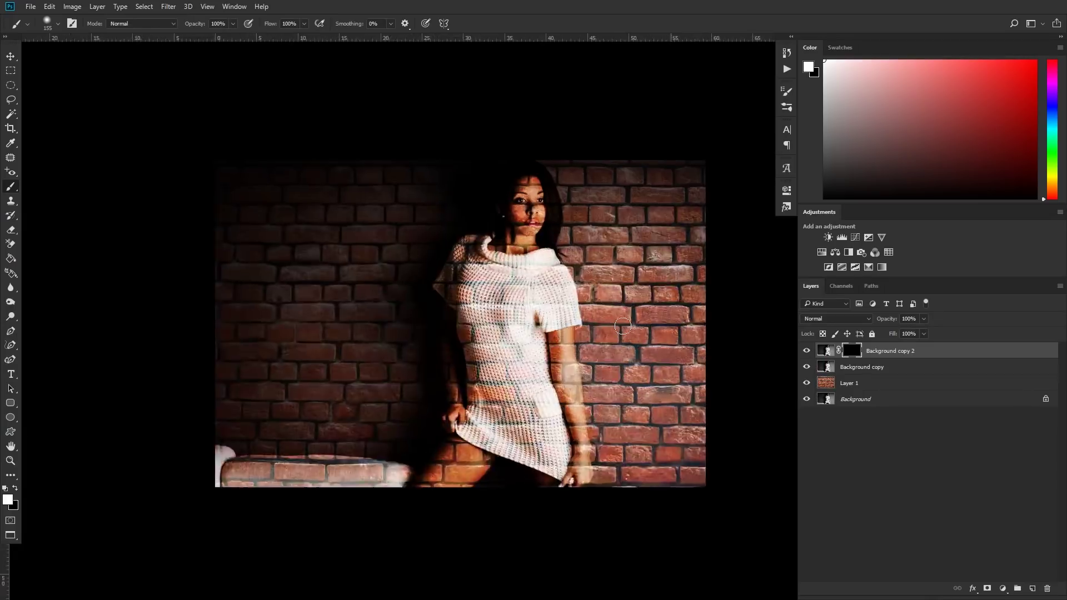
pyautogui.scroll(5, 564, 228)
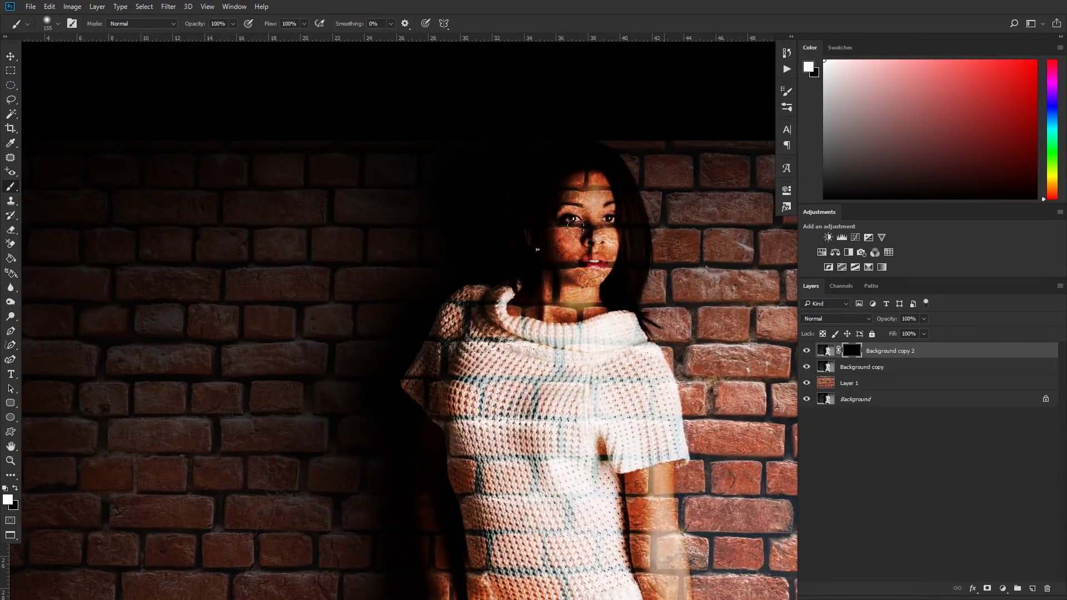
# Paint the mask white to reveal the woman's face, neck, collar, sweater middle and arm.
pyautogui.moveTo(564, 218); pyautogui.dragTo(606, 228)
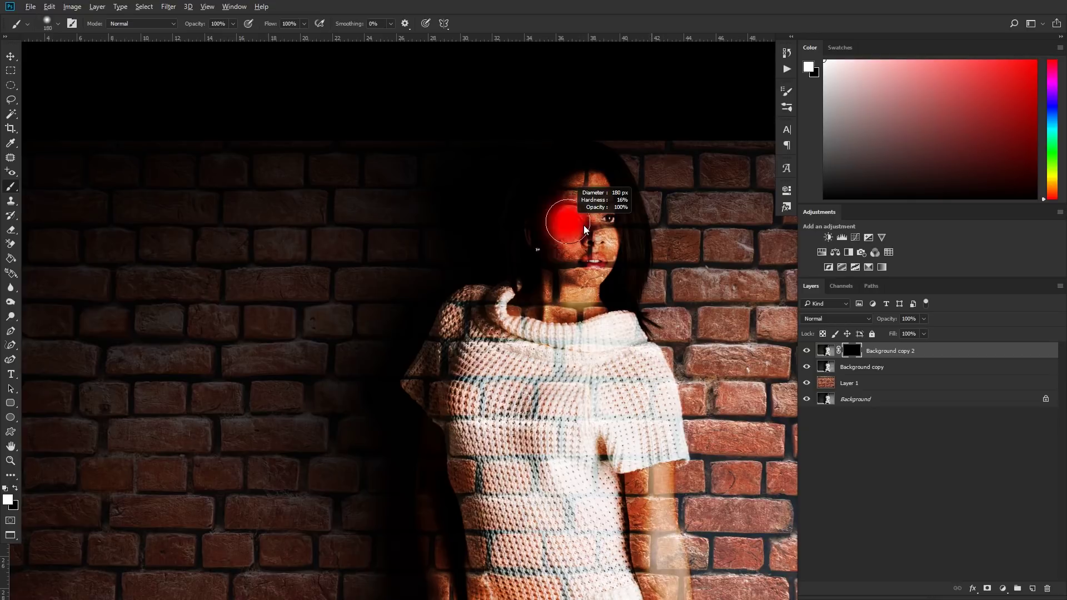
pyautogui.moveTo(535, 161)
pyautogui.mouseDown()
pyautogui.moveTo(547, 300)
pyautogui.moveTo(467, 333)
pyautogui.mouseUp()
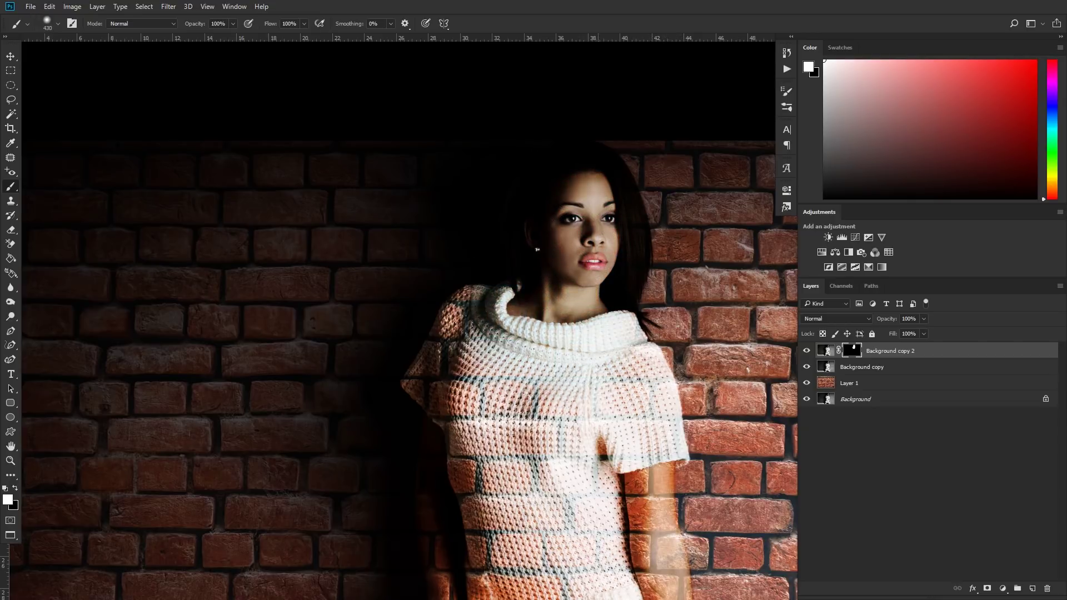
pyautogui.moveTo(529, 321)
pyautogui.mouseDown()
pyautogui.moveTo(500, 322)
pyautogui.moveTo(464, 294)
pyautogui.mouseUp()
pyautogui.moveTo(457, 434); pyautogui.dragTo(594, 437)
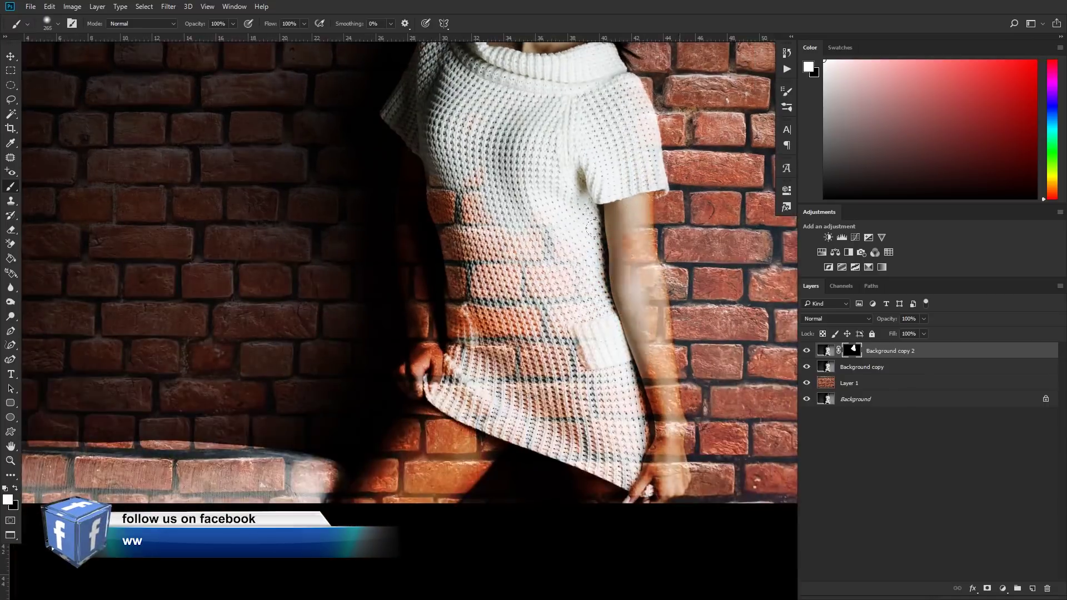
pyautogui.press('[')
pyautogui.press('[')
pyautogui.press('[')
pyautogui.moveTo(592, 228); pyautogui.dragTo(635, 168)
pyautogui.moveTo(650, 299); pyautogui.dragTo(664, 461)
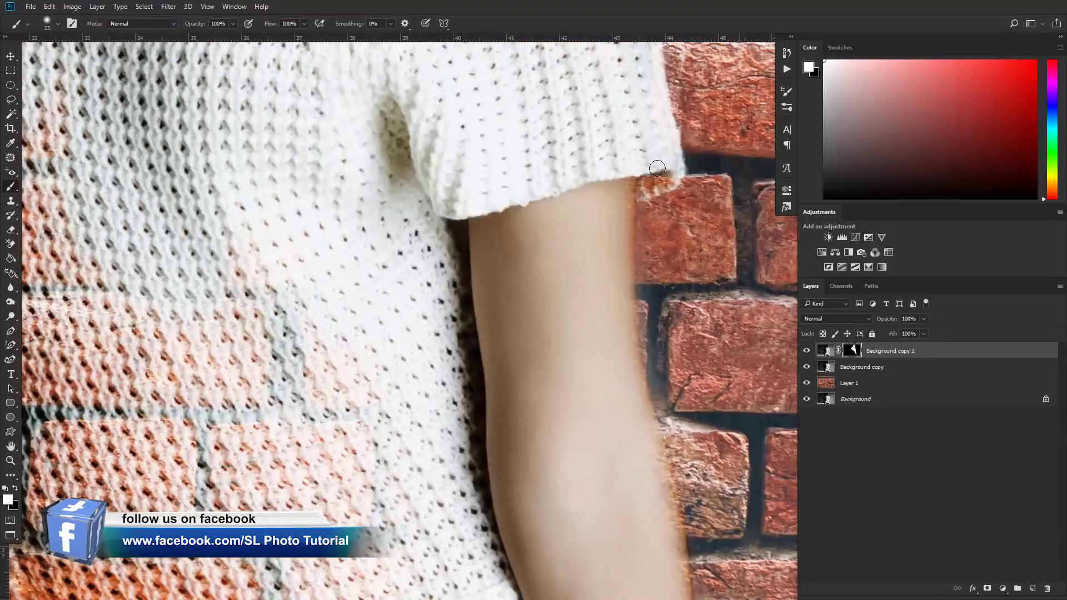
pyautogui.moveTo(657, 168); pyautogui.dragTo(622, 189)
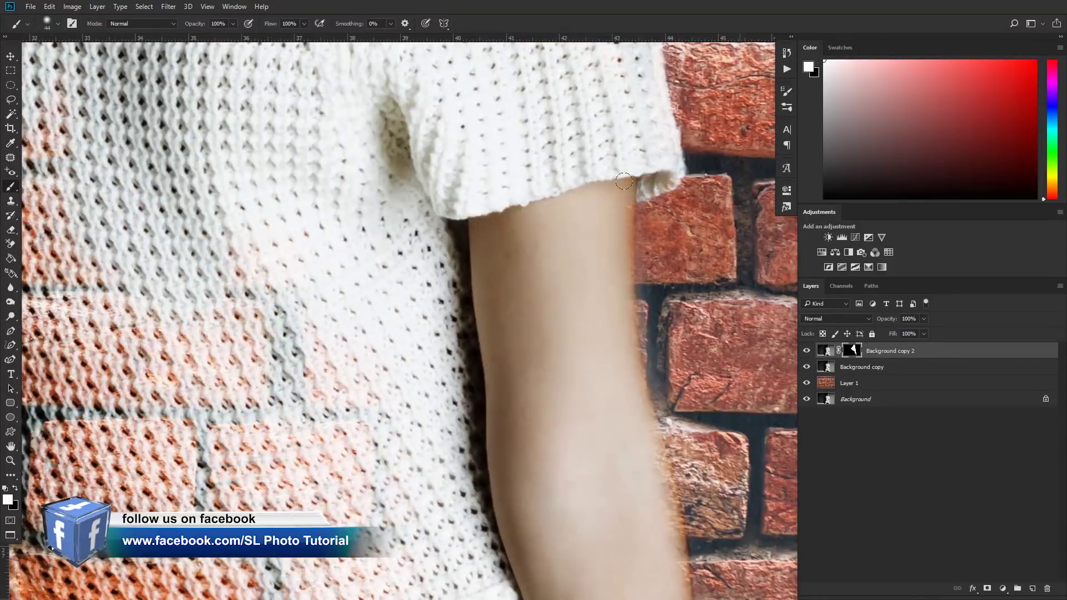
# Continue revealing the arm and sleeve edge along the figure's right side.
pyautogui.scroll(-3, 622, 188)
pyautogui.moveTo(626, 61); pyautogui.dragTo(614, 184)
pyautogui.scroll(-3, 611, 245)
pyautogui.moveTo(607, 128); pyautogui.dragTo(596, 270)
pyautogui.scroll(-3, 596, 270)
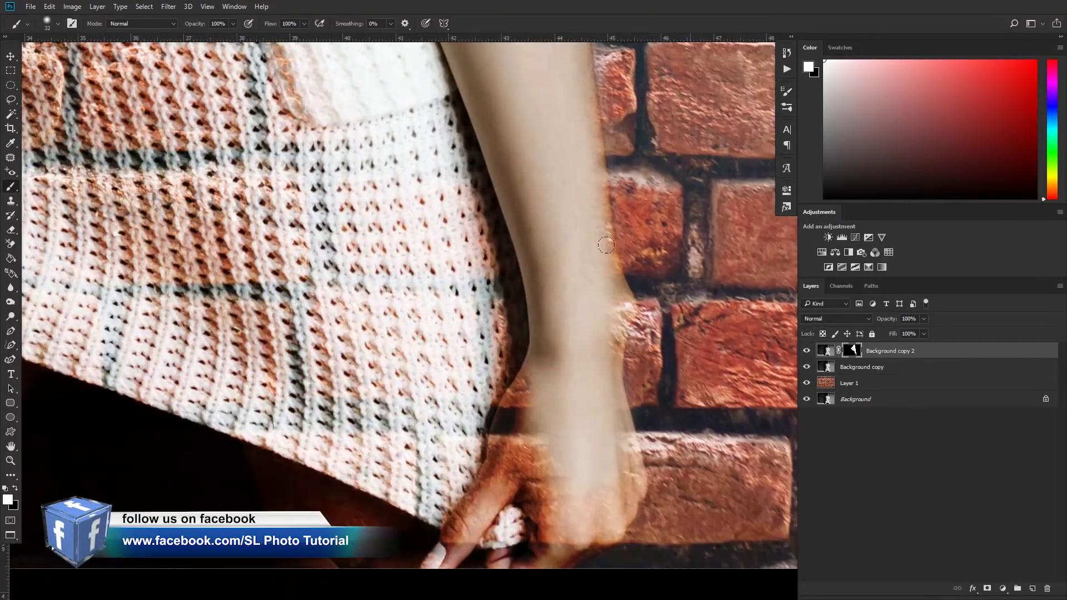
pyautogui.moveTo(603, 159); pyautogui.dragTo(619, 333)
pyautogui.scroll(-3, 619, 334)
pyautogui.moveTo(620, 294)
pyautogui.mouseDown()
pyautogui.moveTo(586, 372)
pyautogui.moveTo(533, 333)
pyautogui.moveTo(506, 238)
pyautogui.moveTo(439, 362)
pyautogui.mouseUp()
# Clear the brick texture from the lower and upper-left sweater, restoring its edge.
pyautogui.hotkey('ctrl', '-')
pyautogui.keyDown('alt'); pyautogui.rightClick(555, 341); pyautogui.keyUp('alt')
pyautogui.moveTo(573, 346)
pyautogui.mouseDown()
pyautogui.moveTo(445, 400)
pyautogui.moveTo(356, 250)
pyautogui.moveTo(267, 311)
pyautogui.mouseUp()
pyautogui.scroll(5, 267, 311)
pyautogui.moveTo(377, 261); pyautogui.dragTo(395, 411)
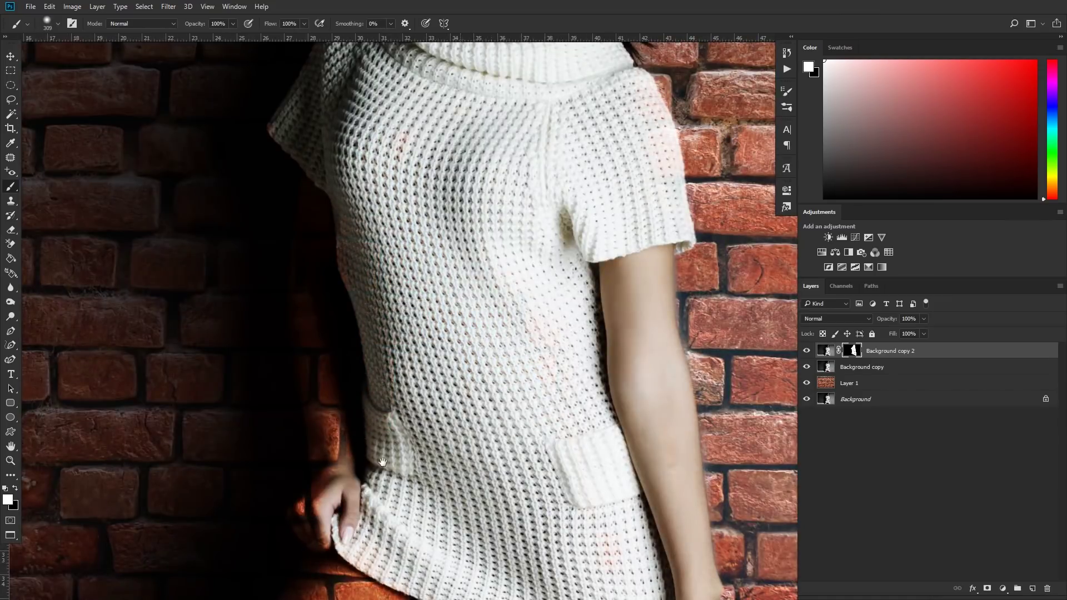
pyautogui.scroll(-5, 417, 333)
pyautogui.moveTo(461, 322); pyautogui.dragTo(544, 423)
pyautogui.scroll(6, 500, 377)
# Zoom in on the couch and paint the brick texture off the couch top.
pyautogui.hotkey('ctrl', '-')
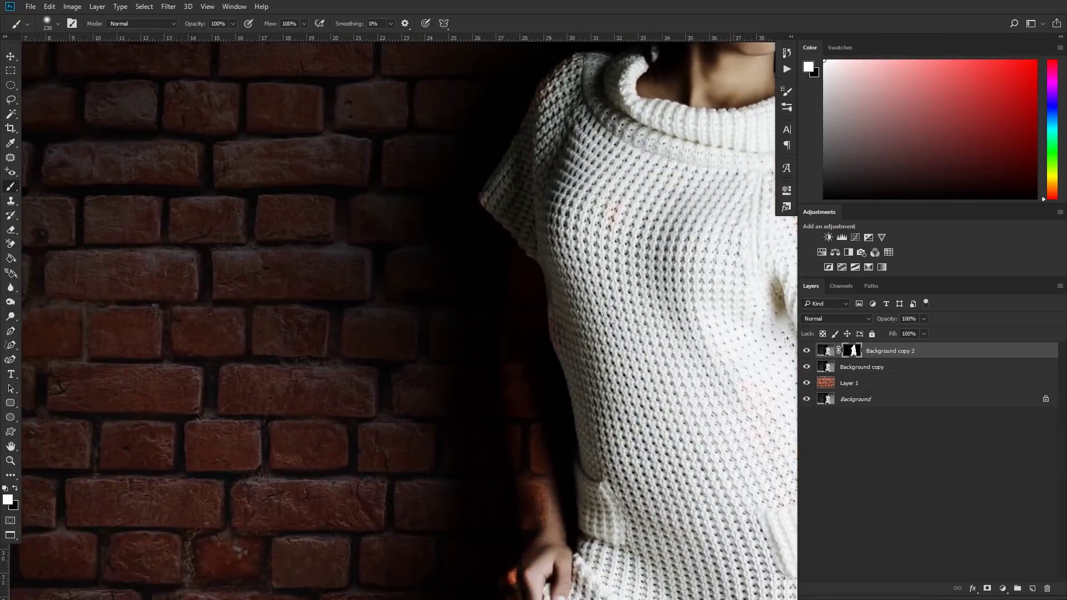
pyautogui.scroll(5, 561, 537)
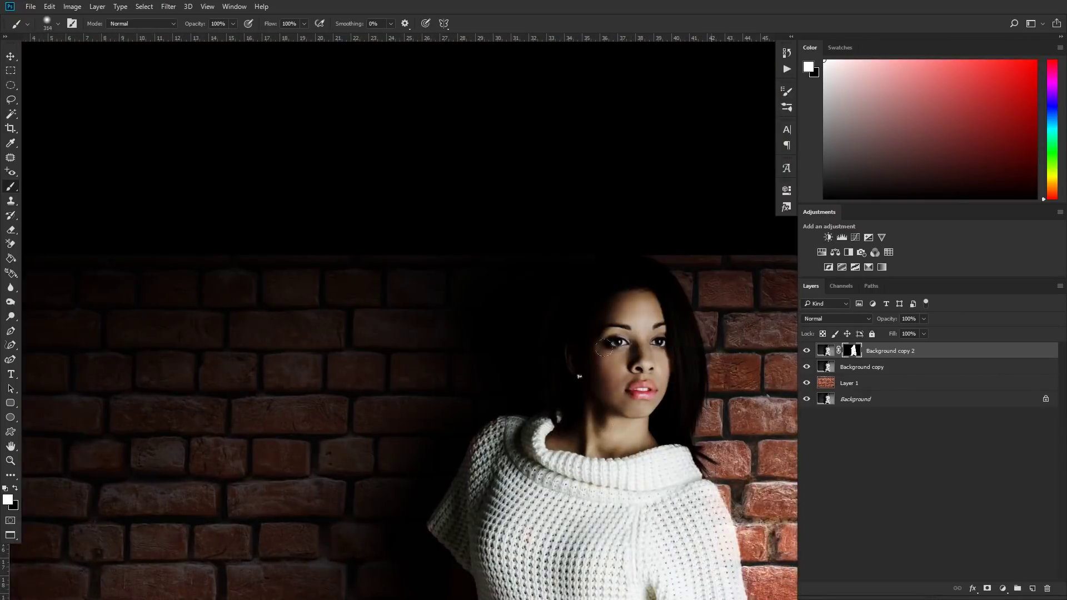
pyautogui.scroll(-10, 623, 526)
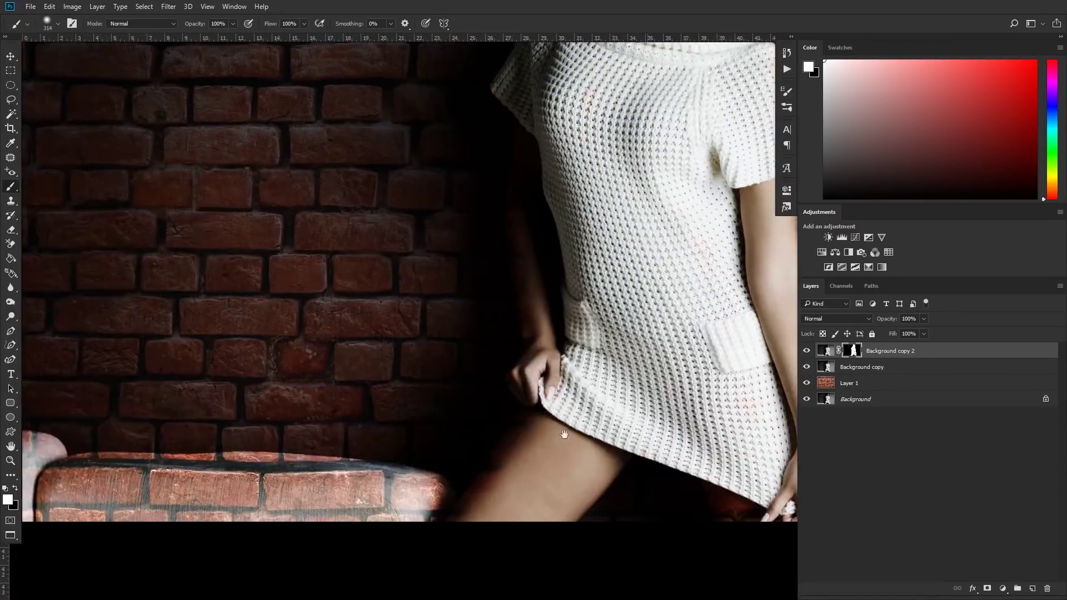
pyautogui.scroll(-5, 623, 526)
pyautogui.hotkey('ctrl', '+')
pyautogui.moveTo(89, 338)
pyautogui.mouseDown()
pyautogui.moveTo(166, 355)
pyautogui.moveTo(206, 347)
pyautogui.moveTo(478, 362)
pyautogui.moveTo(349, 383)
pyautogui.mouseUp()
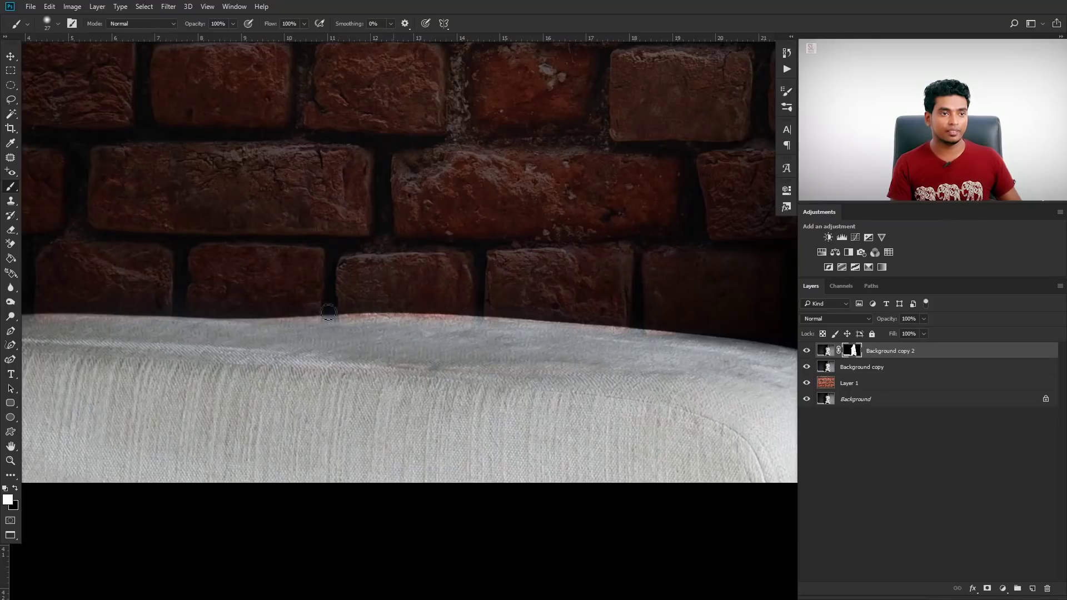
# Pan along the cushion and brush out the reddish fringe on its top edge in the mask.
pyautogui.scroll(2, 278, 344)
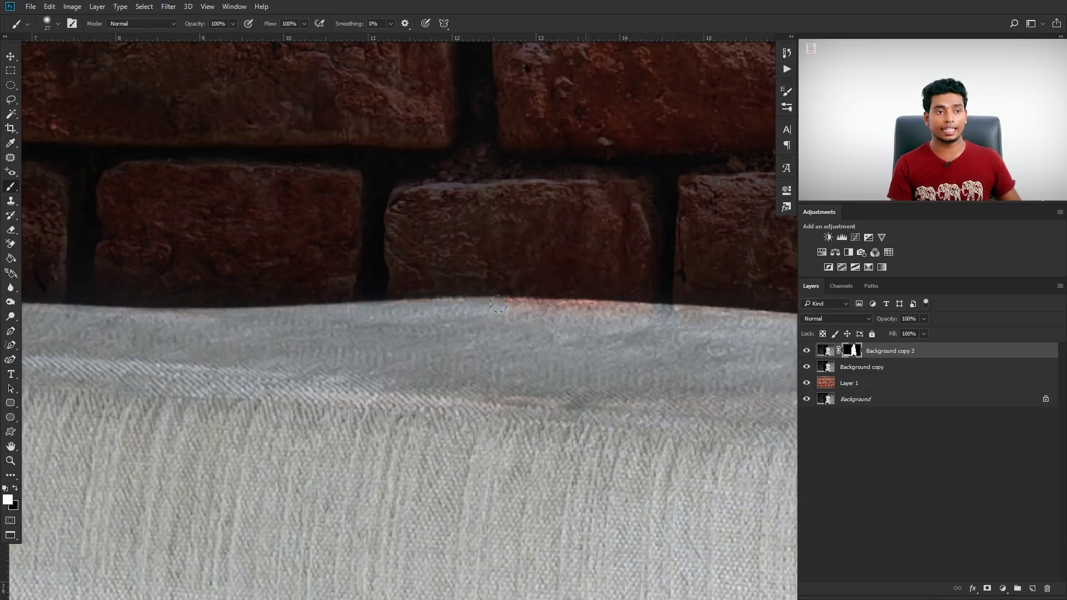
pyautogui.moveTo(609, 329); pyautogui.dragTo(515, 328)
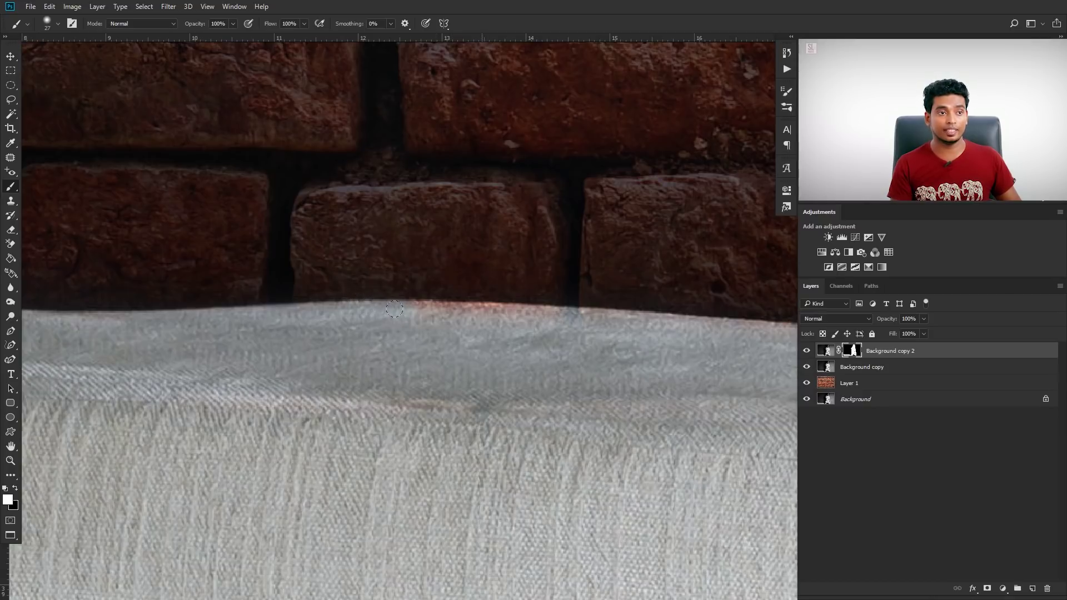
pyautogui.moveTo(394, 309); pyautogui.dragTo(299, 298)
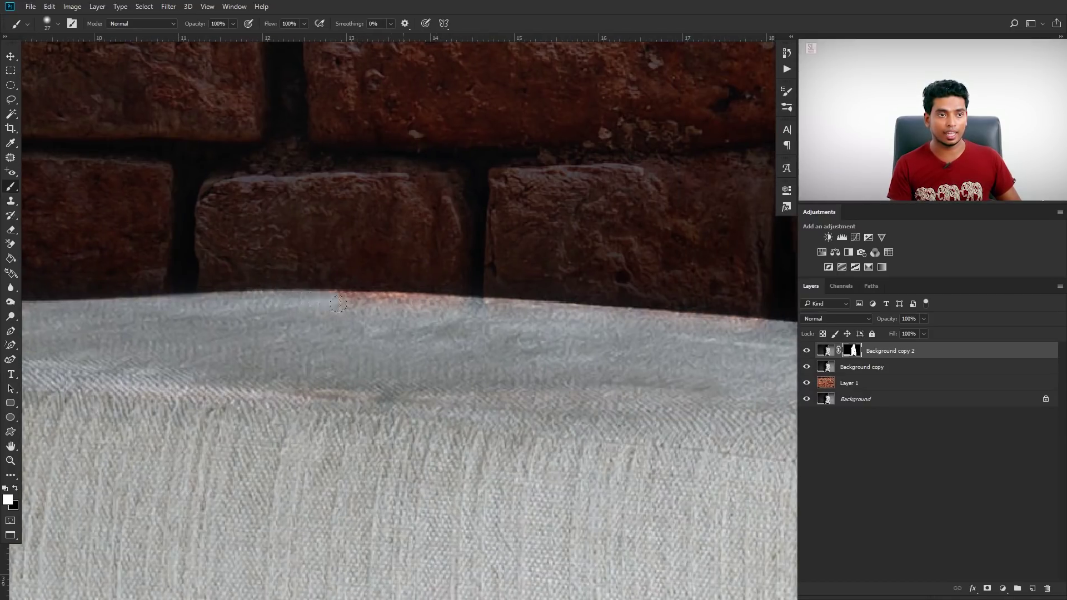
pyautogui.moveTo(411, 309); pyautogui.dragTo(295, 306)
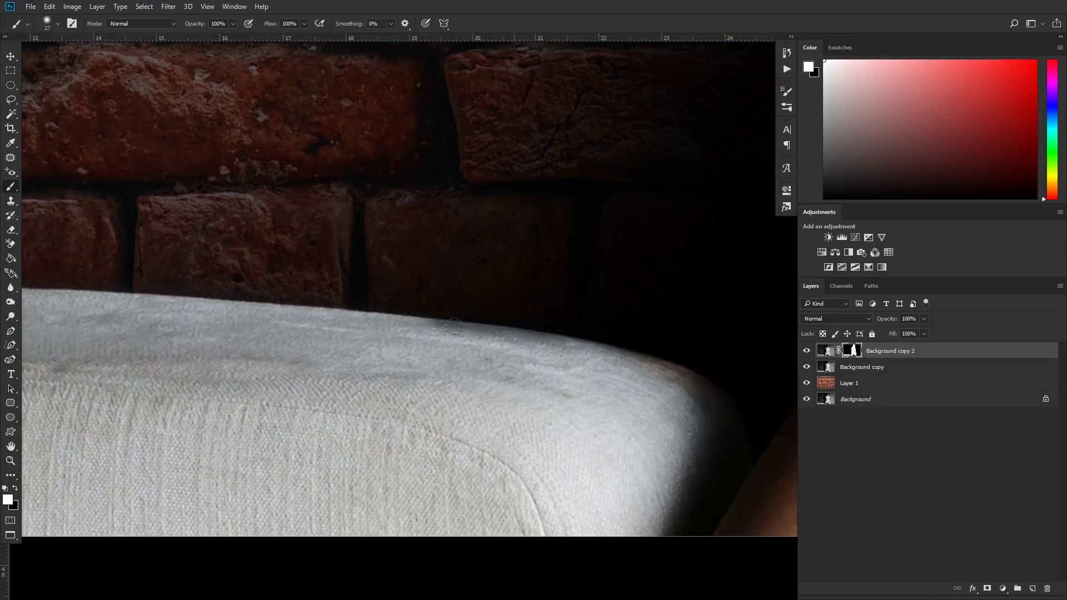
pyautogui.moveTo(454, 327); pyautogui.dragTo(679, 381)
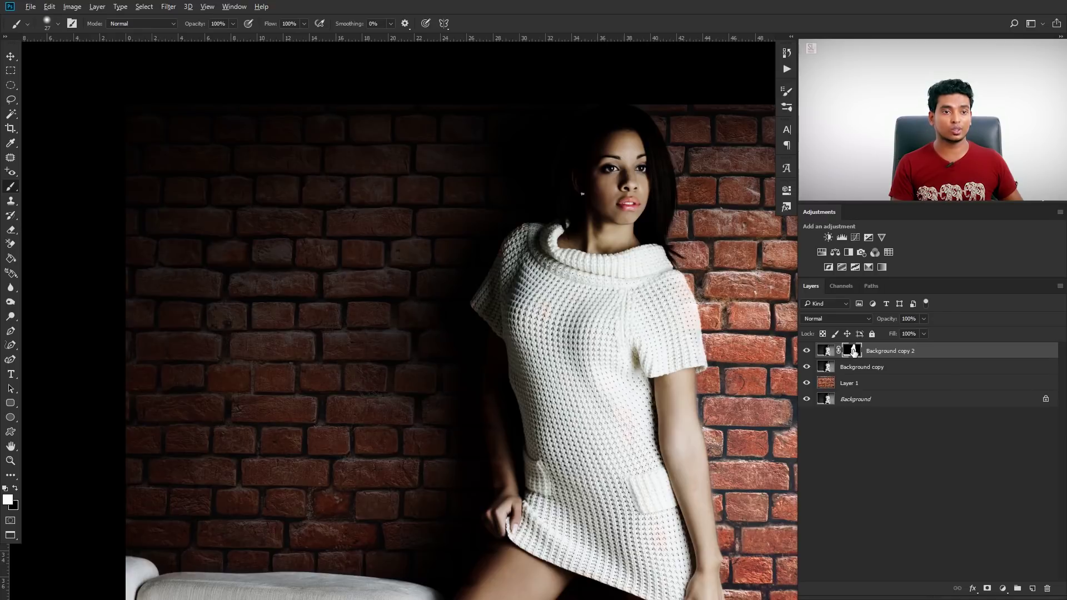
# View the Background copy 2 mask alone and paint the grey right-edge streak solid white.
pyautogui.keyDown('alt'); pyautogui.click(854, 351); pyautogui.keyUp('alt')
pyautogui.scroll(-1, 600, 412)
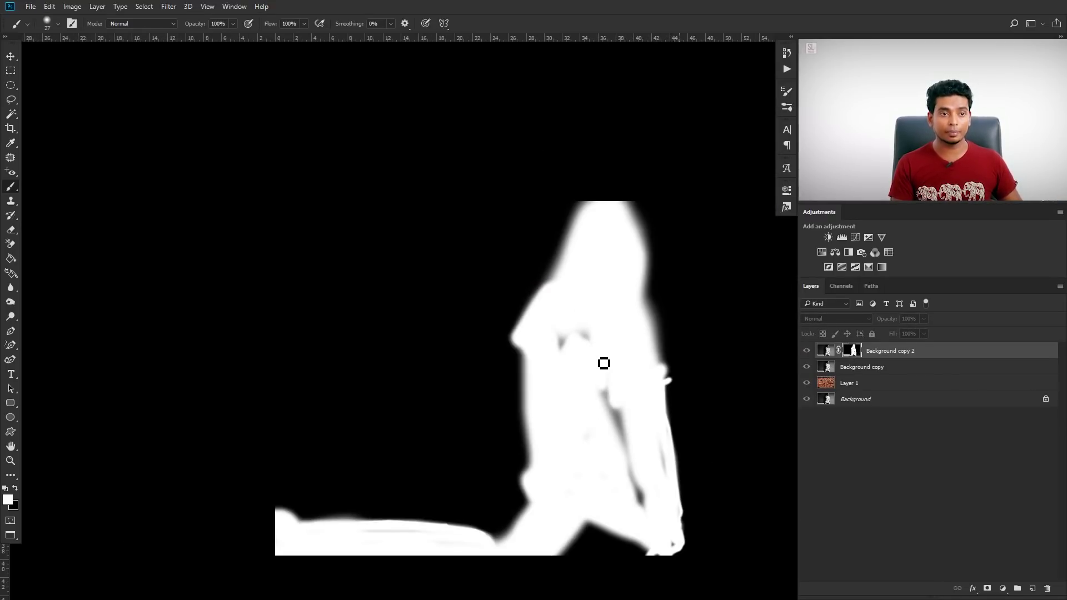
pyautogui.scroll(1, 603, 348)
pyautogui.scroll(1, 584, 345)
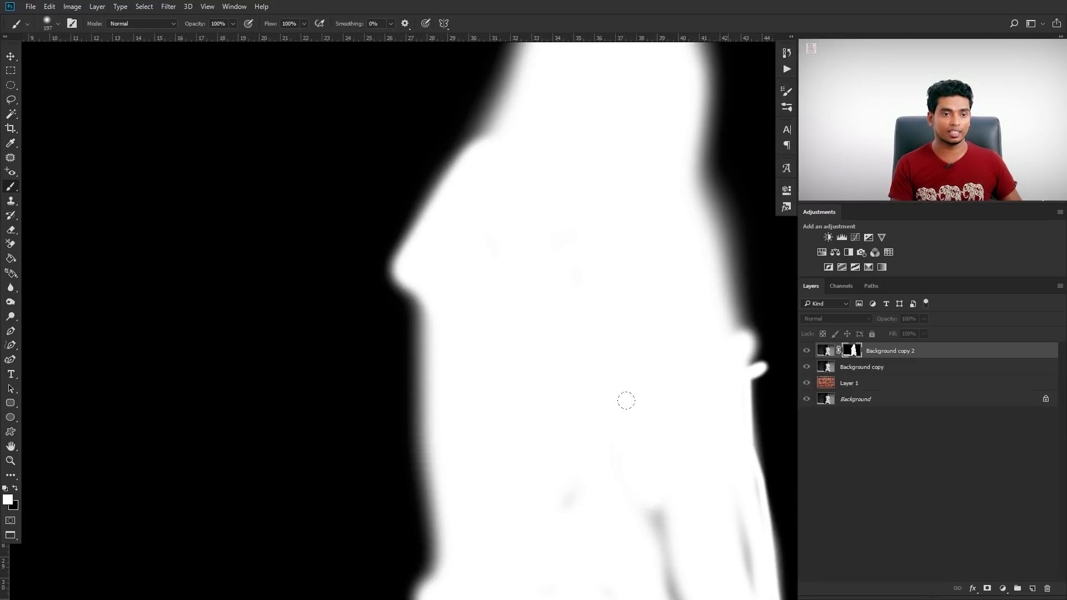
pyautogui.moveTo(707, 342); pyautogui.dragTo(712, 428)
pyautogui.moveTo(732, 569); pyautogui.dragTo(735, 592)
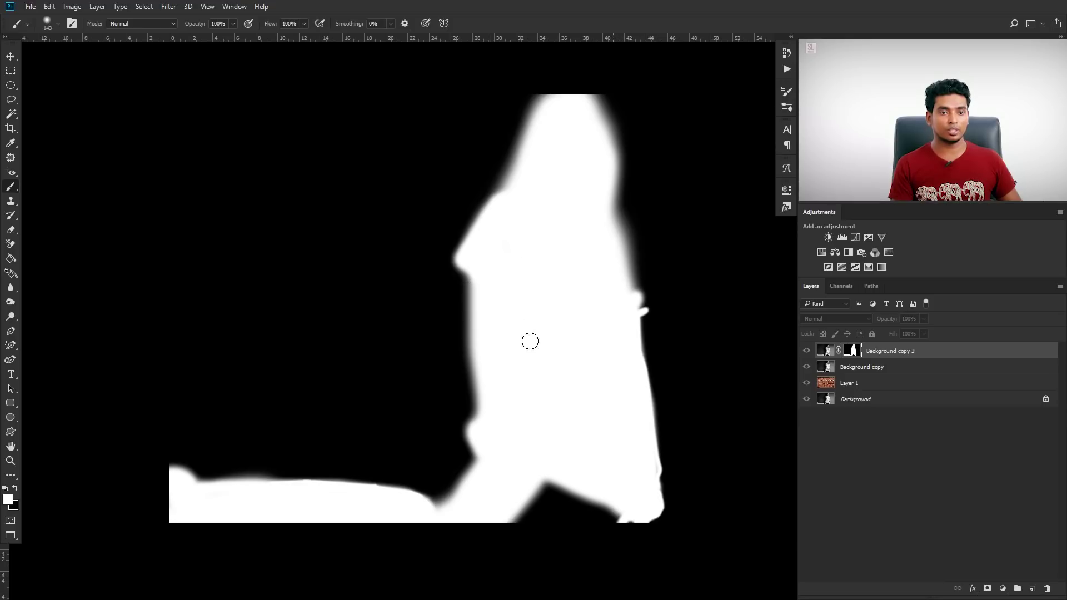
# Return to the normal composite view, take the Move tool, and select the brick-wall Layer 1.
pyautogui.keyDown('alt'); pyautogui.click(853, 353); pyautogui.keyUp('alt')
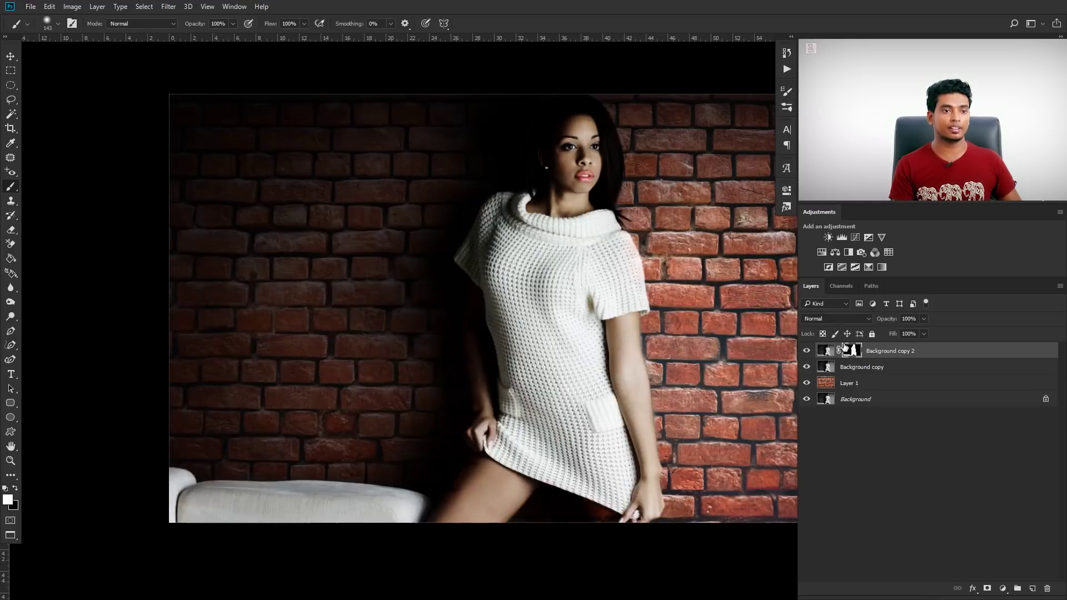
pyautogui.scroll(-2, 565, 410)
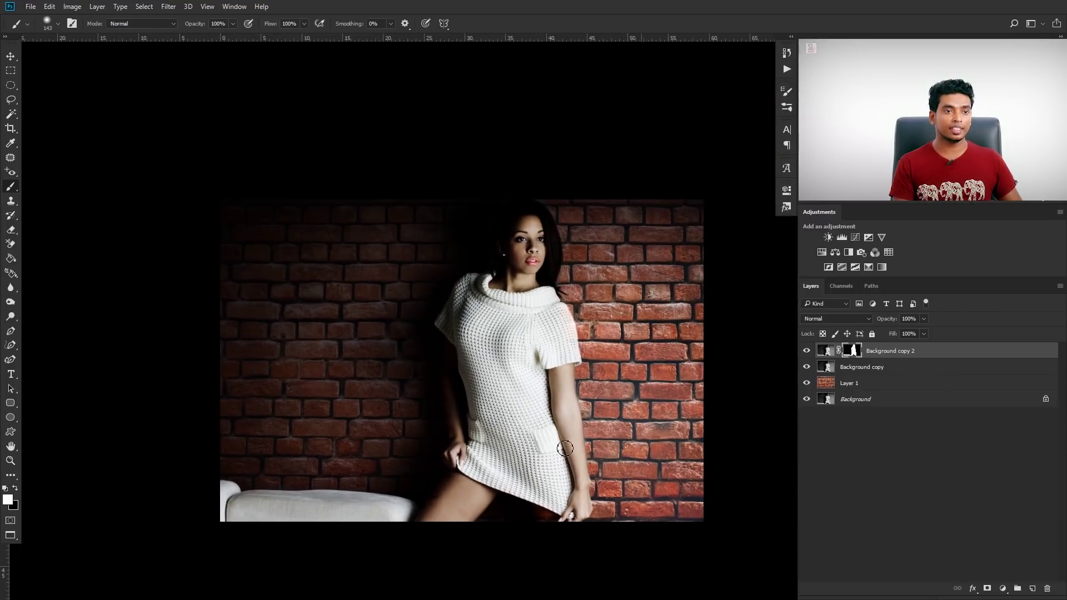
pyautogui.press('v')
pyautogui.scroll(-2, 565, 410)
pyautogui.scroll(2, 572, 463)
pyautogui.scroll(1, 571, 463)
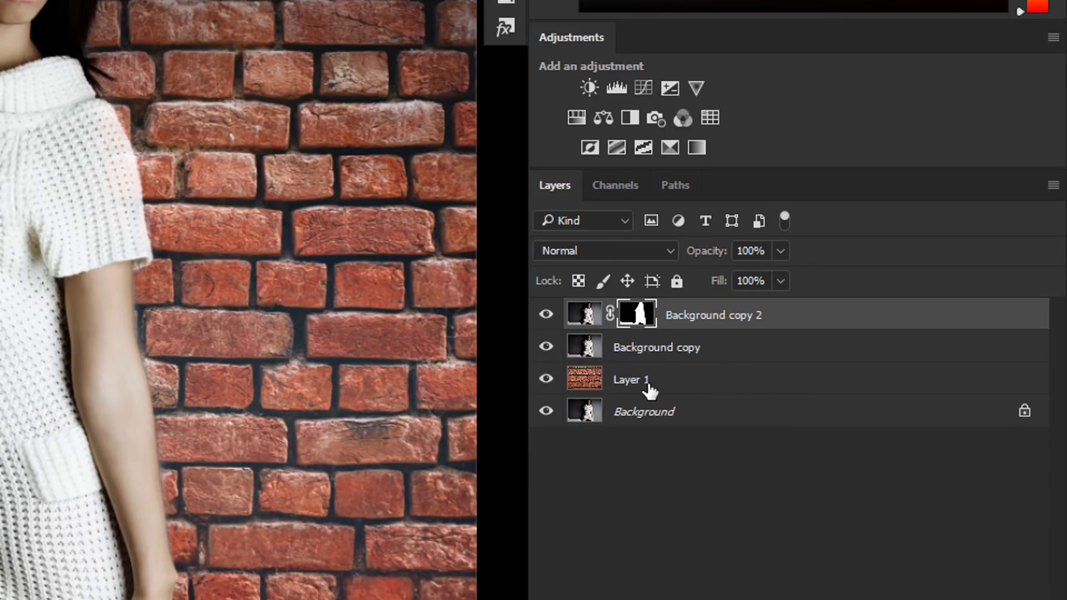
pyautogui.click(685, 383)
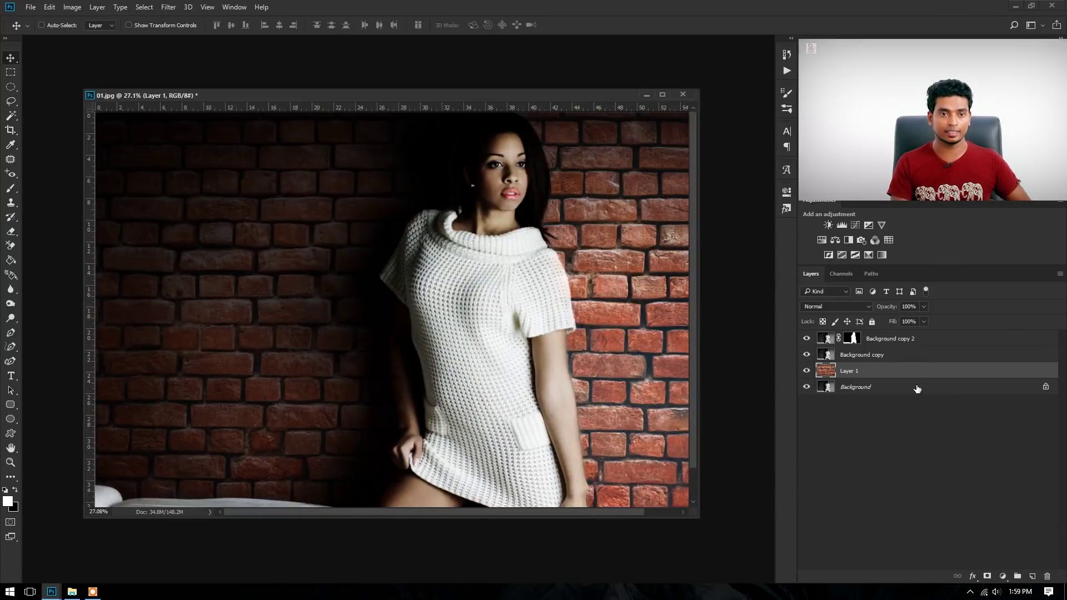
pyautogui.scroll(-2, 633, 333)
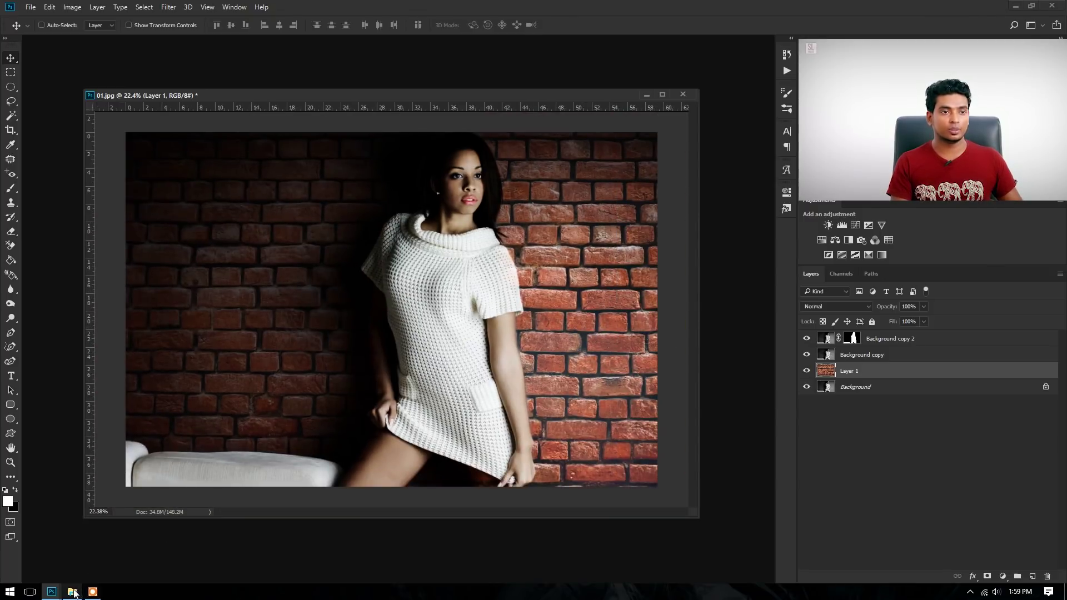
# Place pexels-photo-247671 from the background folder and stretch it to fill the whole canvas.
pyautogui.click(72, 591)
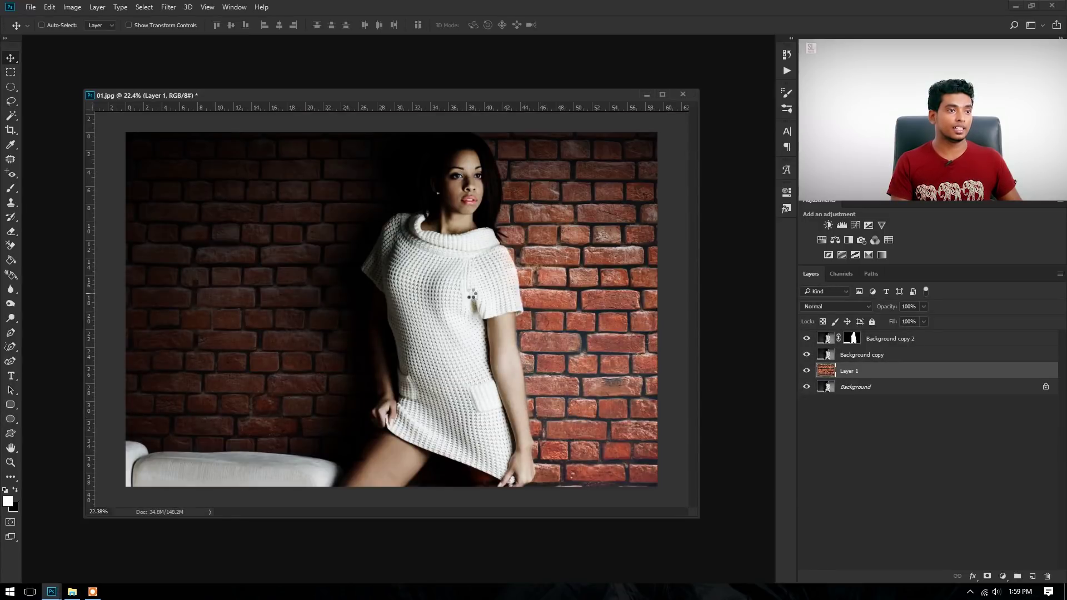
pyautogui.moveTo(333, 213); pyautogui.dragTo(470, 293)
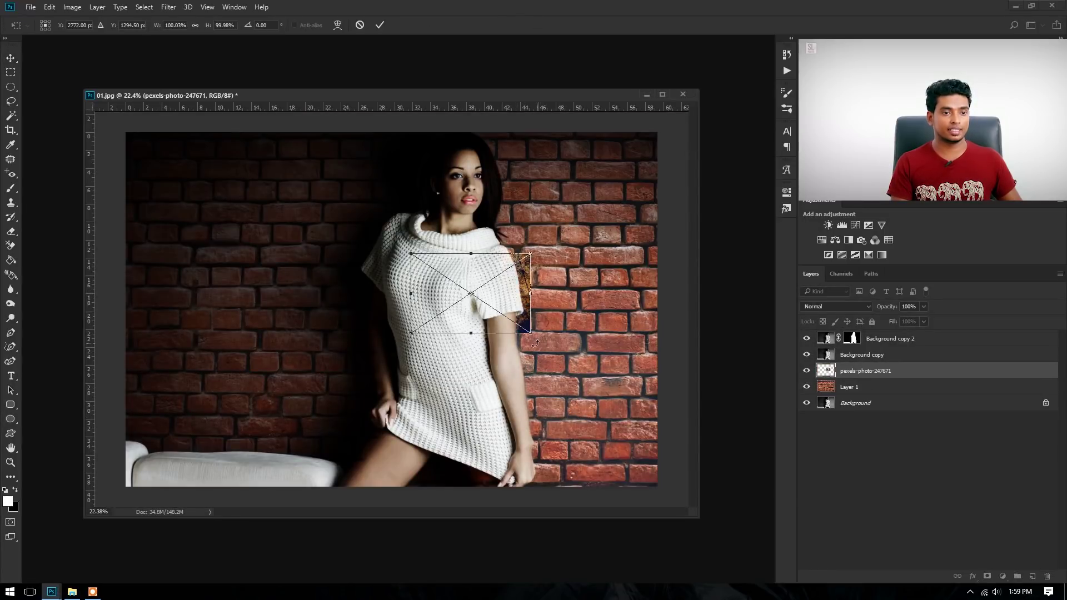
pyautogui.moveTo(531, 331); pyautogui.dragTo(722, 459)
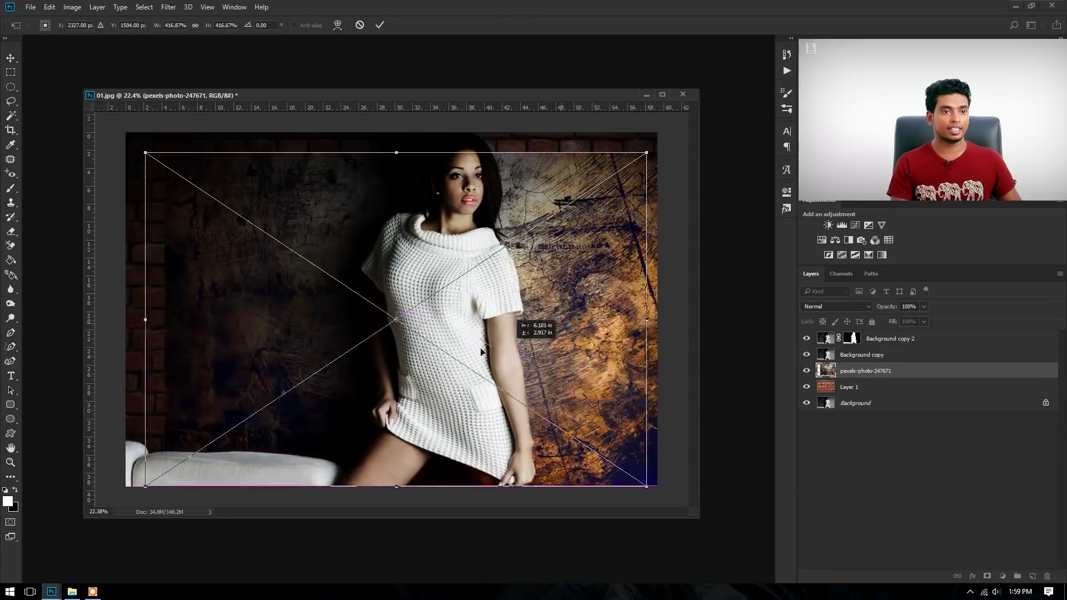
pyautogui.moveTo(564, 323); pyautogui.dragTo(471, 329)
pyautogui.moveTo(628, 466); pyautogui.dragTo(669, 487)
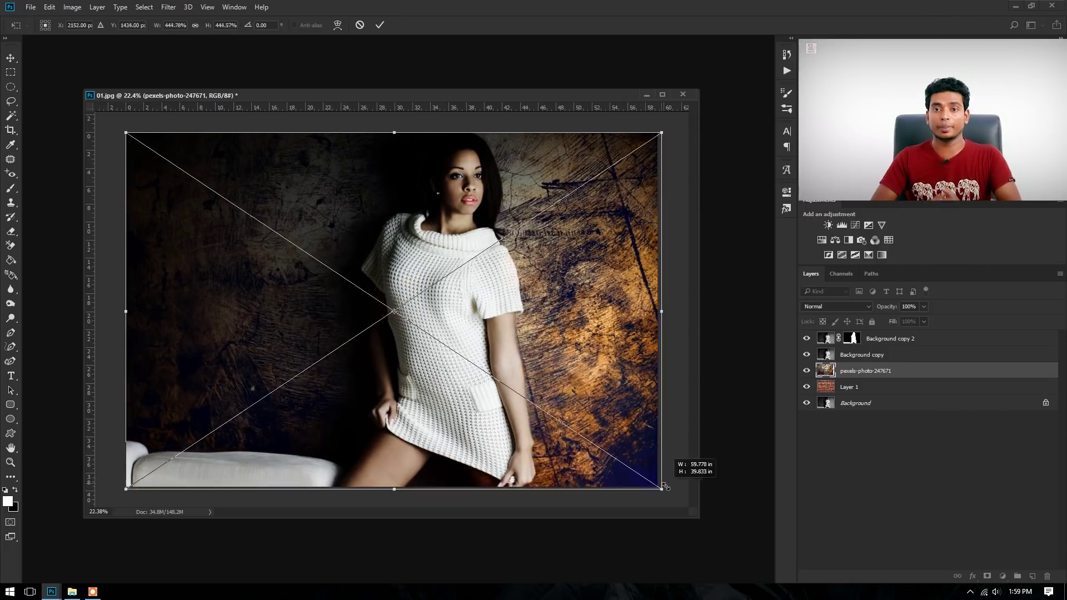
pyautogui.press('Return')
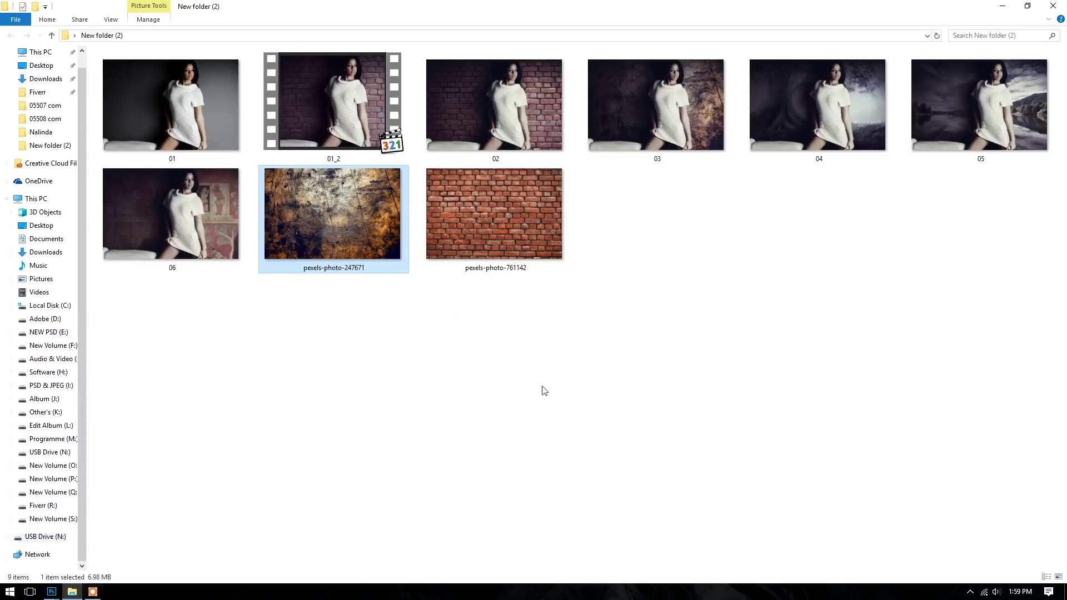
# Browse to PSD & JPEG (I:) > JPEG > NEW B and scroll through its images.
pyautogui.click(765, 413)
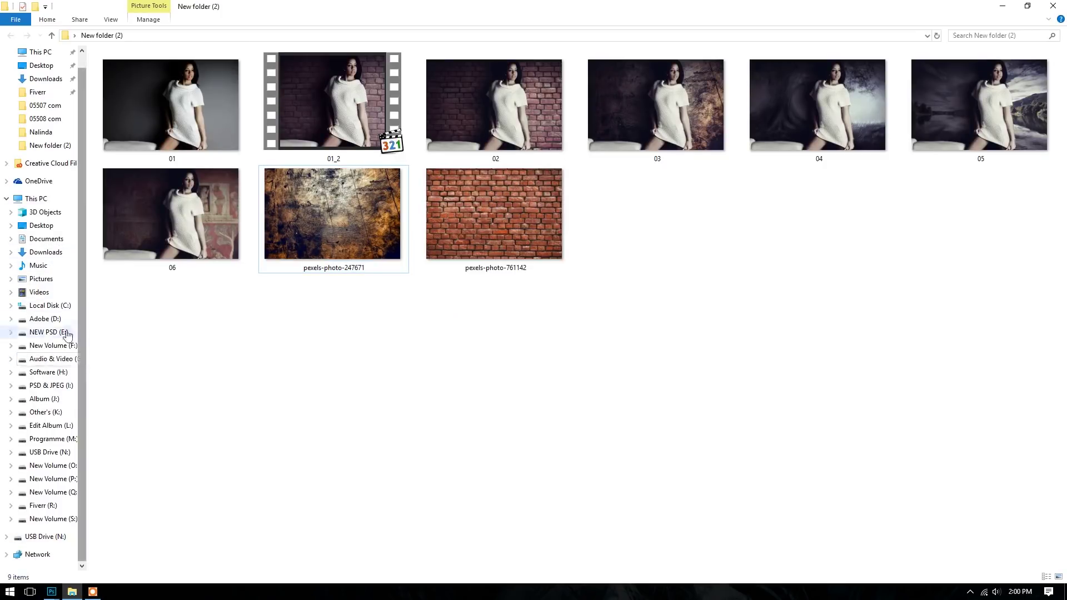
pyautogui.click(55, 388)
pyautogui.doubleClick(245, 79)
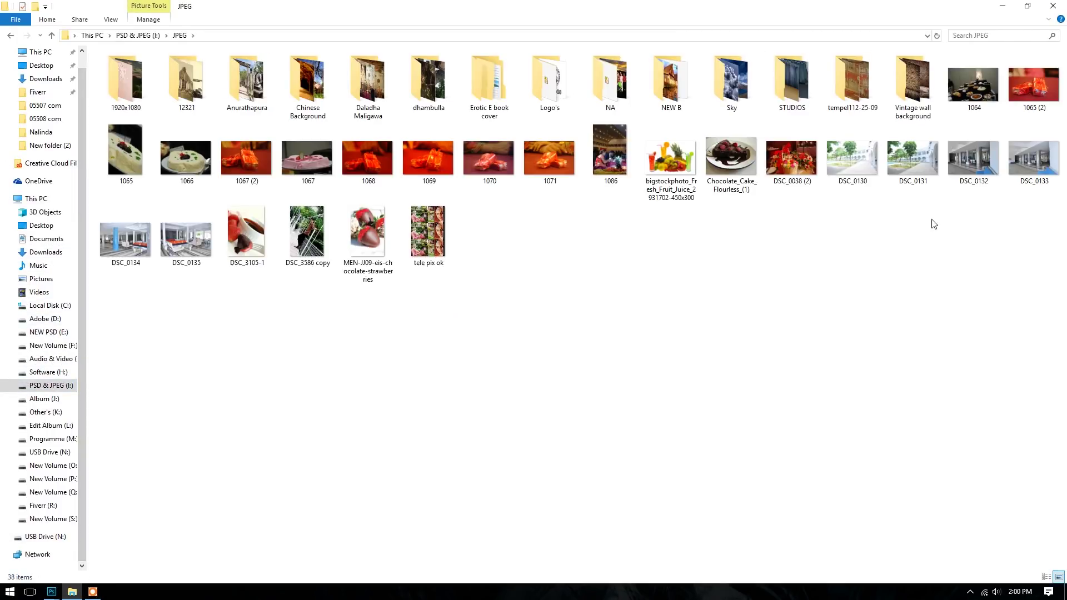
pyautogui.doubleClick(670, 83)
pyautogui.scroll(-10, 660, 355)
pyautogui.scroll(-10, 660, 355)
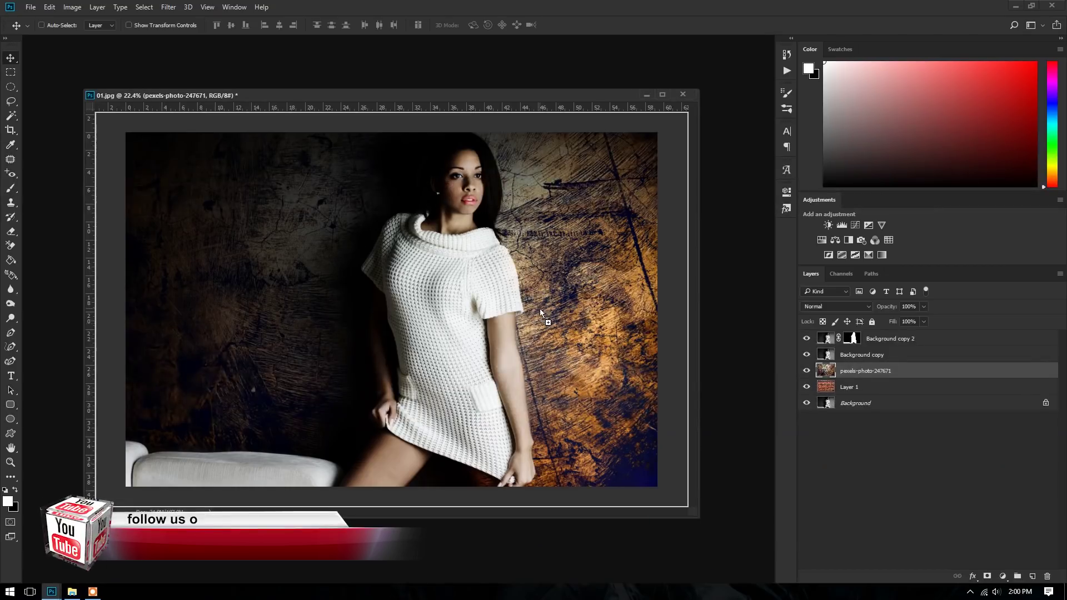
# Place wallpapers_44854, the thatched-cottage autumn scene, and scale it to cover the 01.jpg canvas.
pyautogui.moveTo(490, 457)
pyautogui.mouseDown()
pyautogui.moveTo(595, 320)
pyautogui.moveTo(547, 315)
pyautogui.mouseUp()
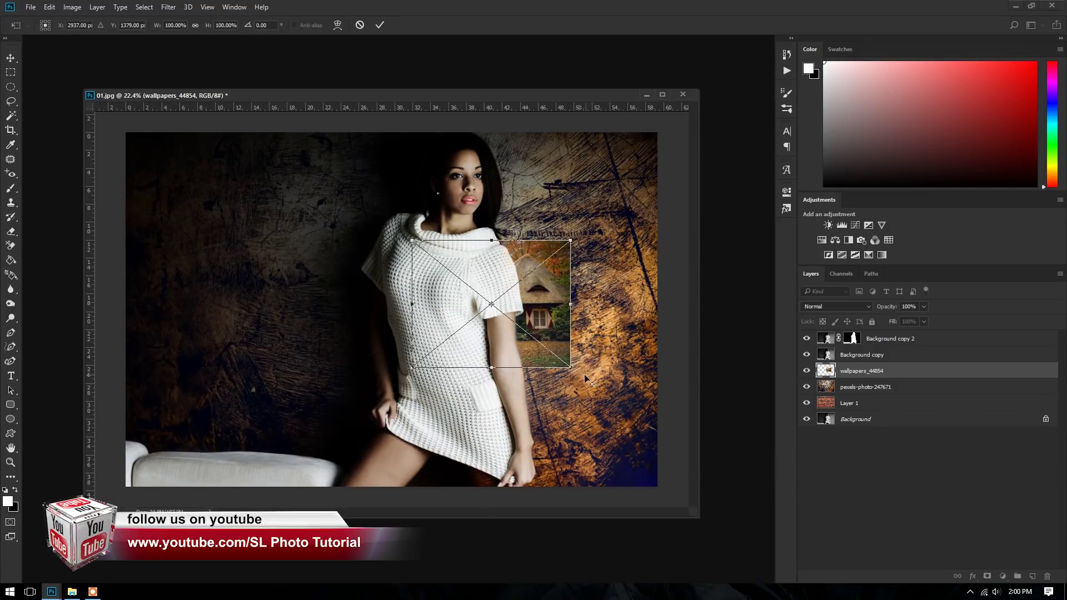
pyautogui.moveTo(572, 369); pyautogui.dragTo(750, 510)
pyautogui.moveTo(619, 382)
pyautogui.mouseDown()
pyautogui.moveTo(519, 378)
pyautogui.moveTo(529, 379)
pyautogui.mouseUp()
pyautogui.hotkey('ctrl', '-')
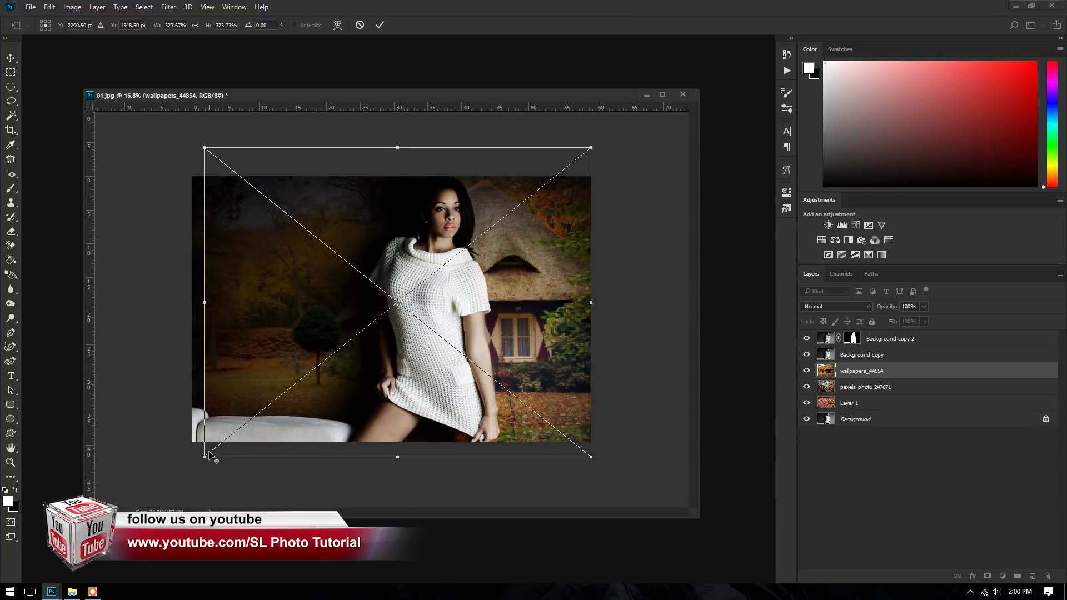
pyautogui.moveTo(206, 456); pyautogui.dragTo(181, 445)
pyautogui.moveTo(457, 400); pyautogui.dragTo(485, 377)
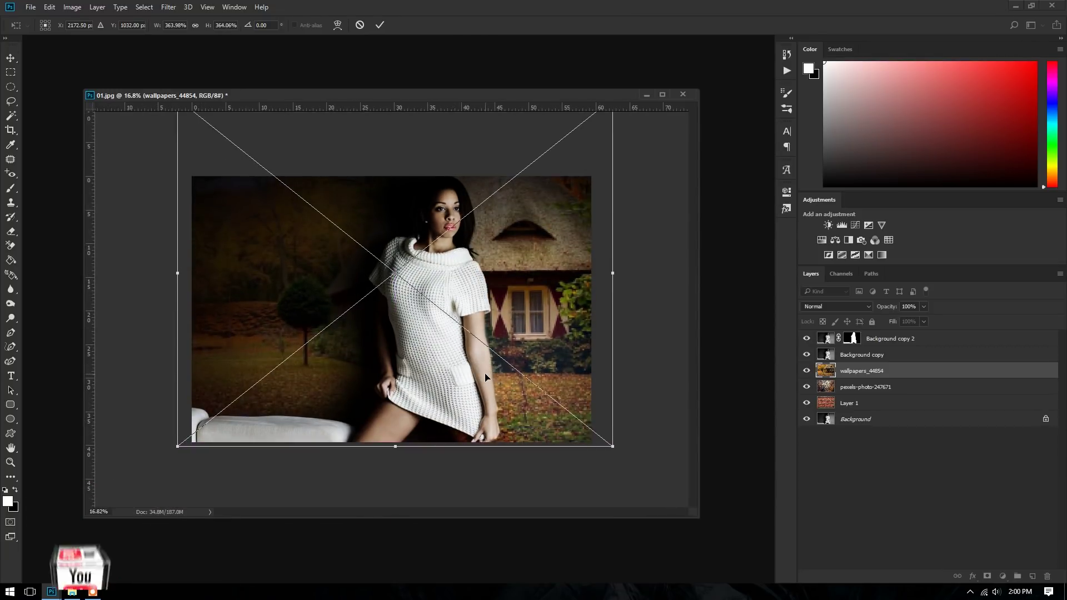
pyautogui.press('Return')
pyautogui.scroll(3, 485, 377)
pyautogui.scroll(2, 485, 377)
pyautogui.scroll(-2, 485, 378)
pyautogui.moveTo(646, 342); pyautogui.dragTo(588, 342)
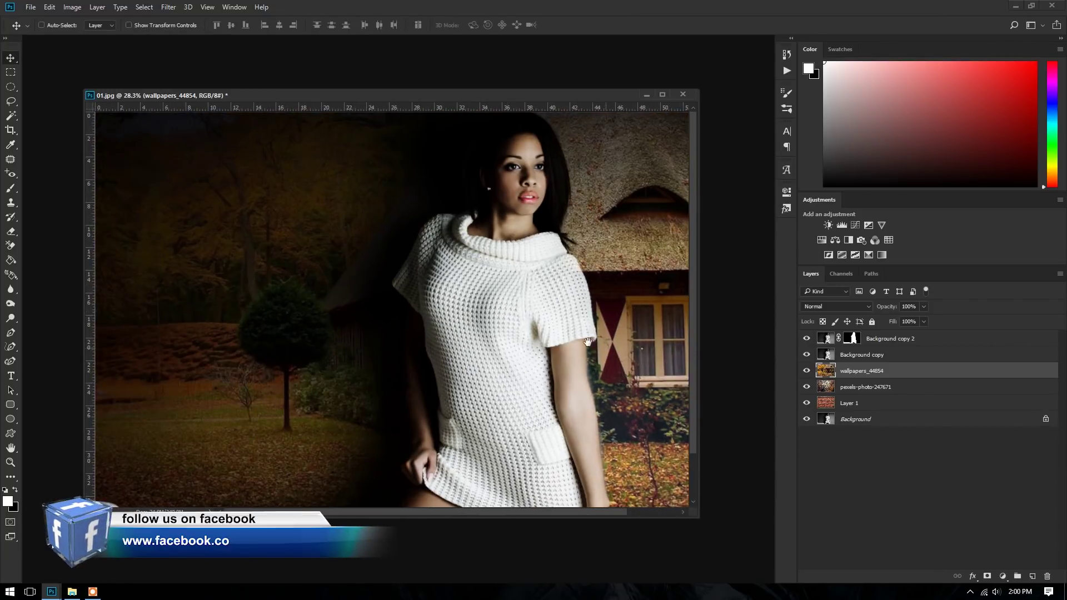
pyautogui.scroll(-2, 499, 383)
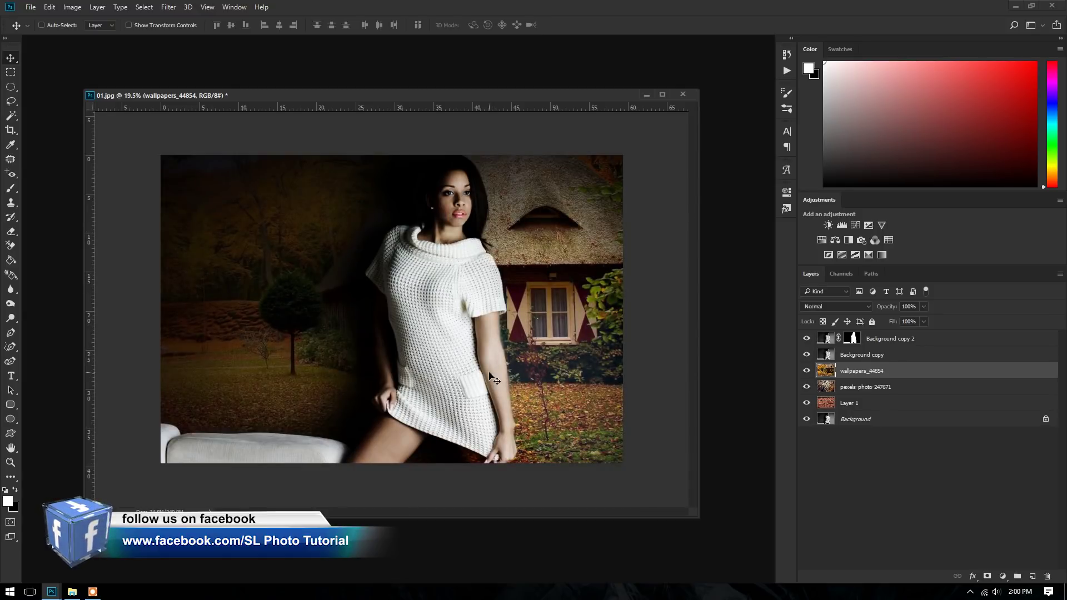